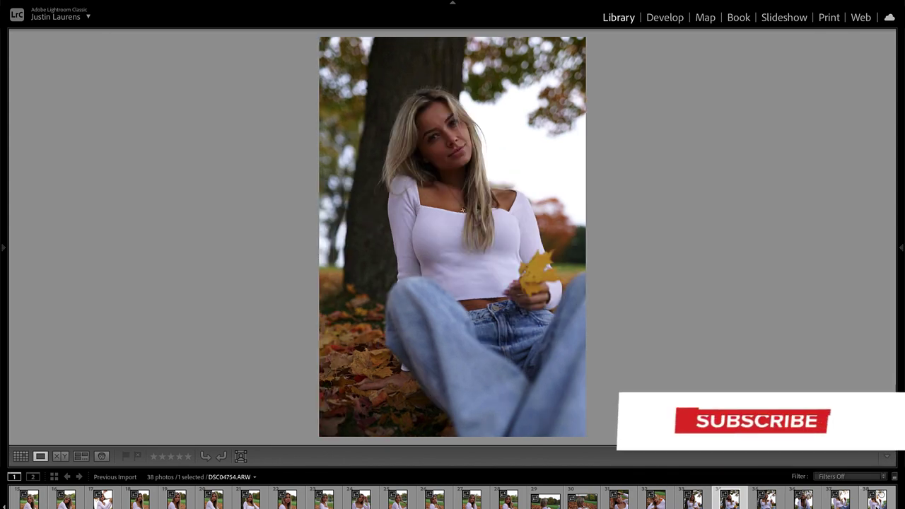
Step back six photos in the filmstrip to the tree-trunk portrait DSC04630.ARW.
key(Left)
key(Left)
key(Left)
key(Left)
key(Left)
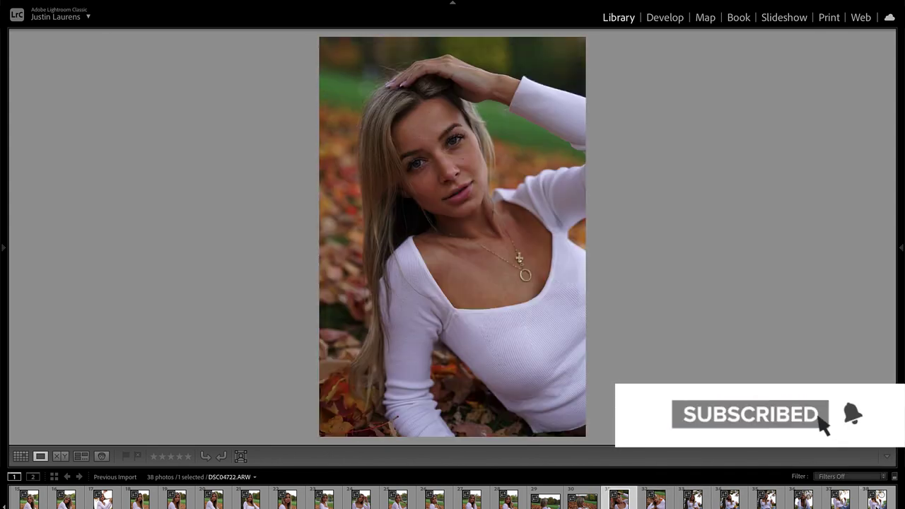
key(Left)
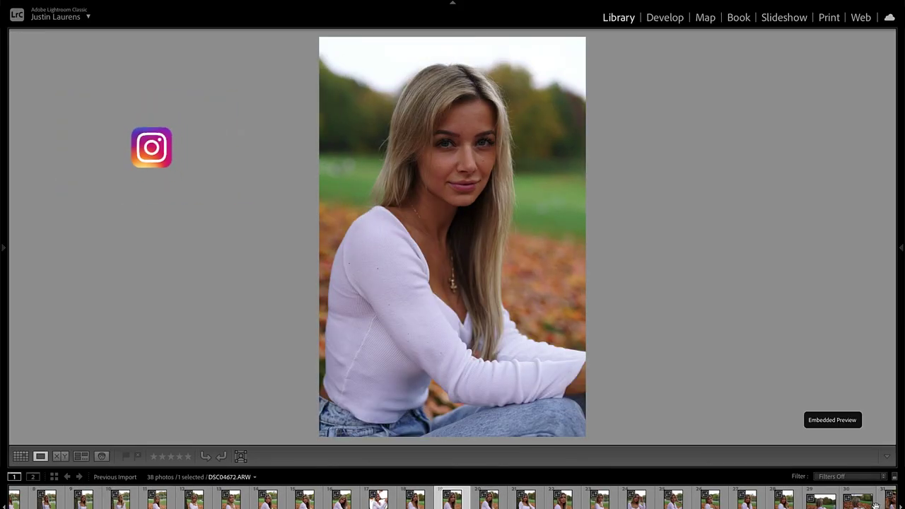
key(Left)
key(Left)
key(Left)
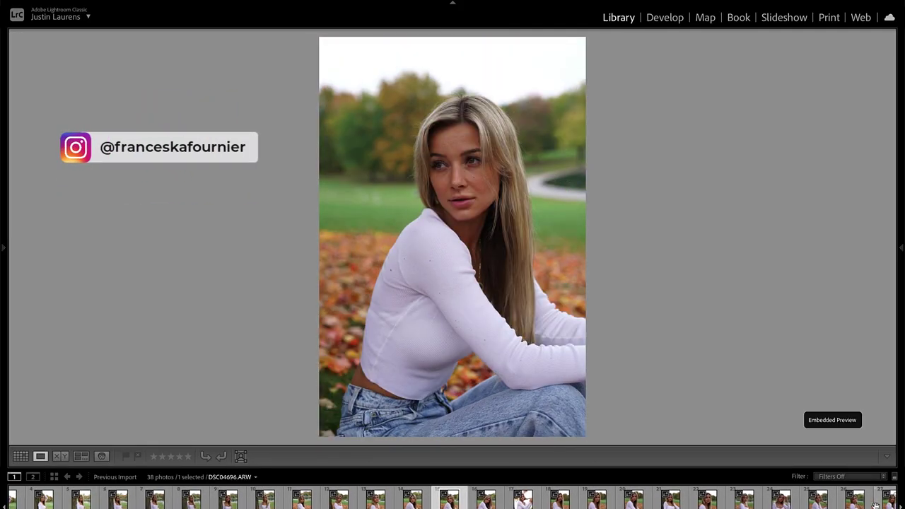
key(Left)
key(Left)
key(Left)
key(Left)
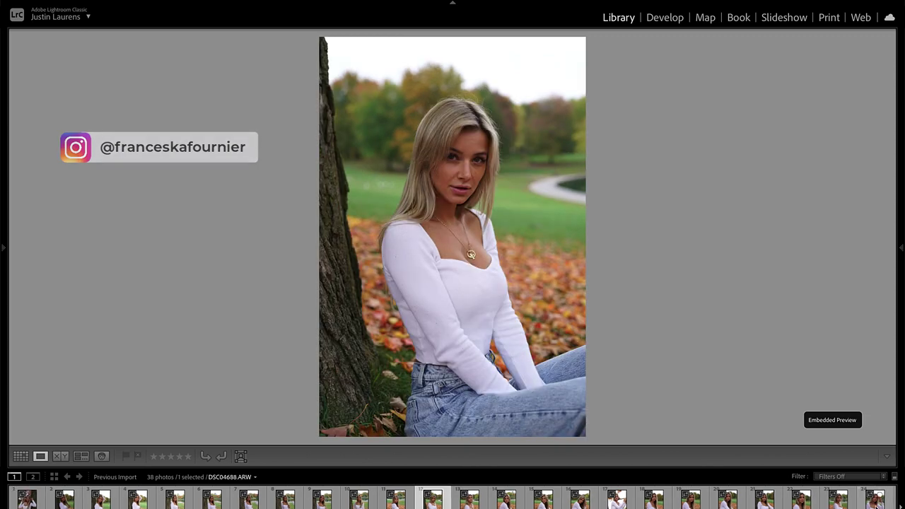
key(Left)
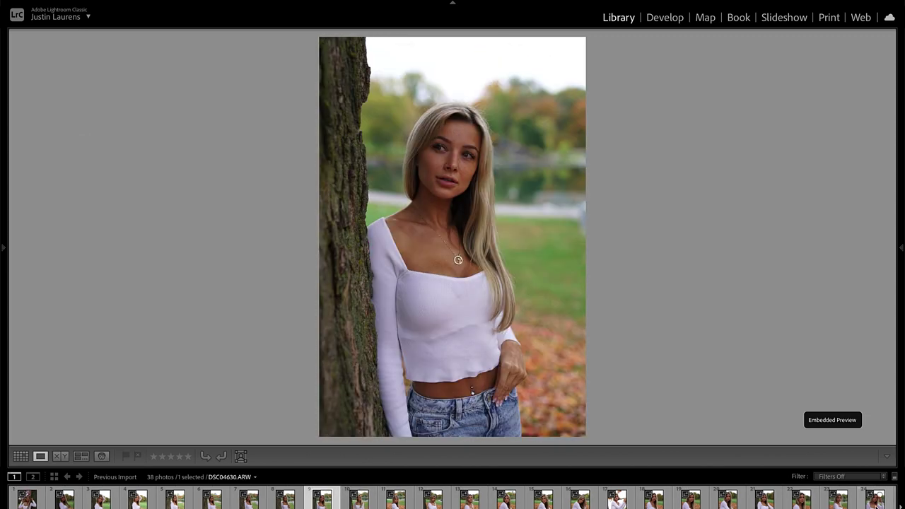
key(Left)
key(Left)
key(Left)
key(Left)
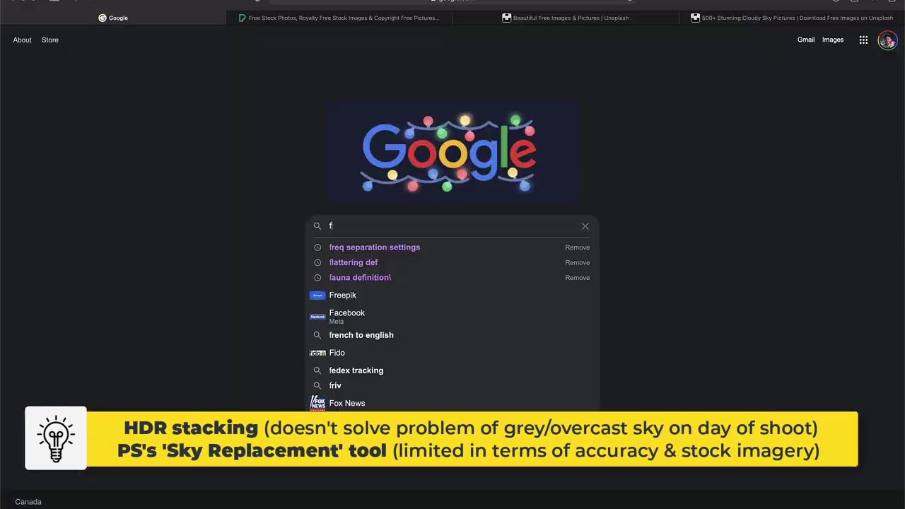
Search for free stock photos and screenshot the wispy blue sky from Unsplash's cloudy sky results.
text(ree stock photos)
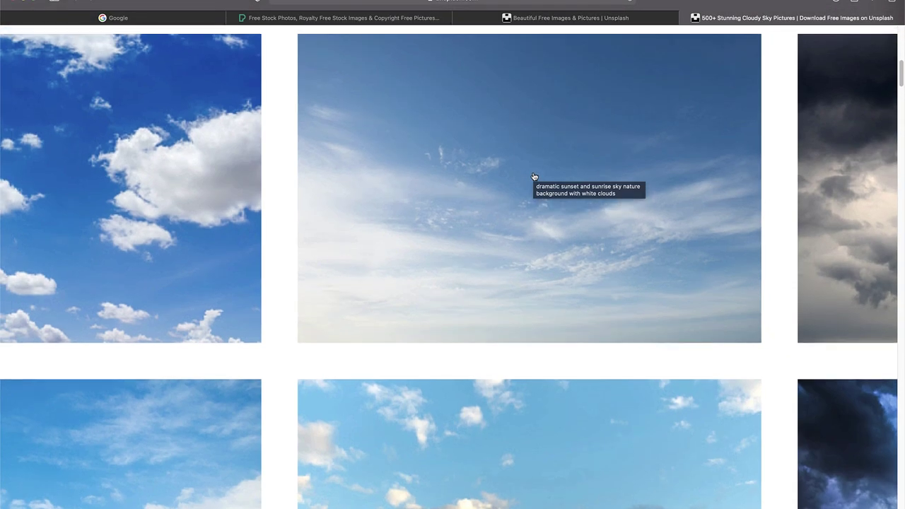
scroll(533, 177, up, 2)
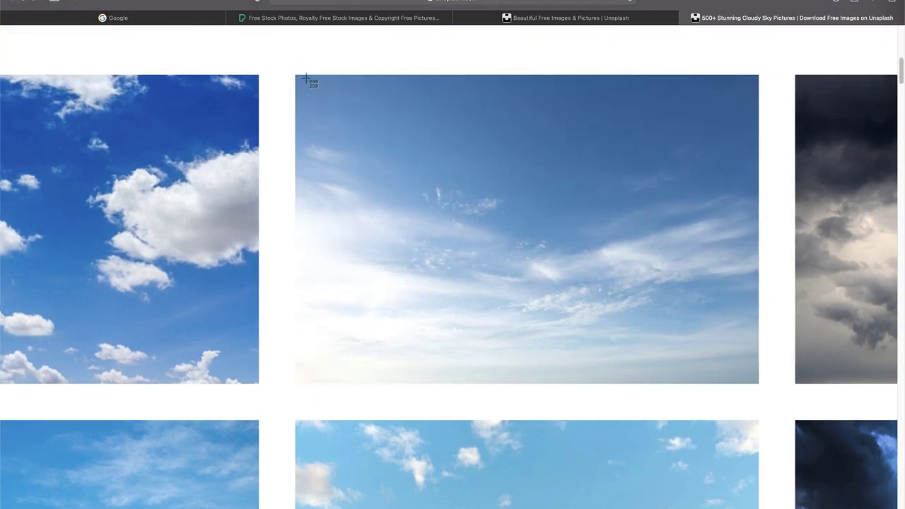
drag(296, 75, 759, 386)
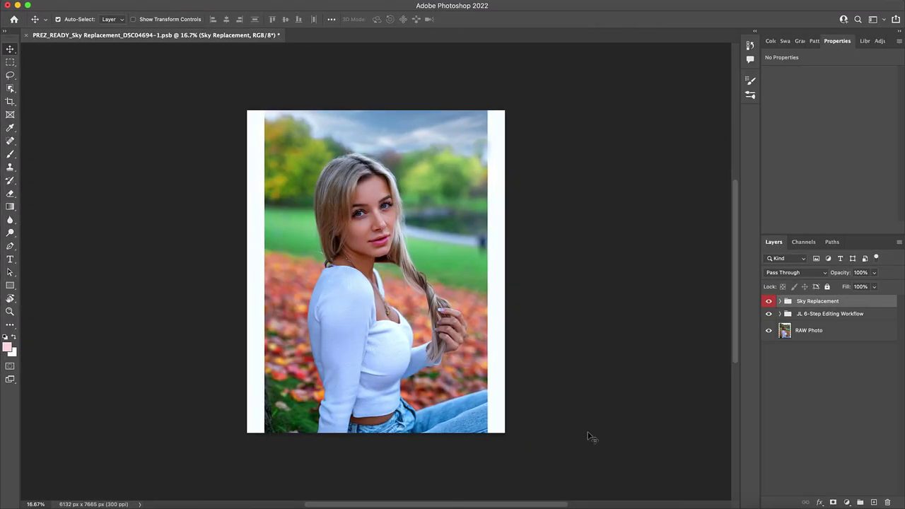
Hide the Sky Replacement group and place the sky screenshot as an embedded layer.
click(768, 302)
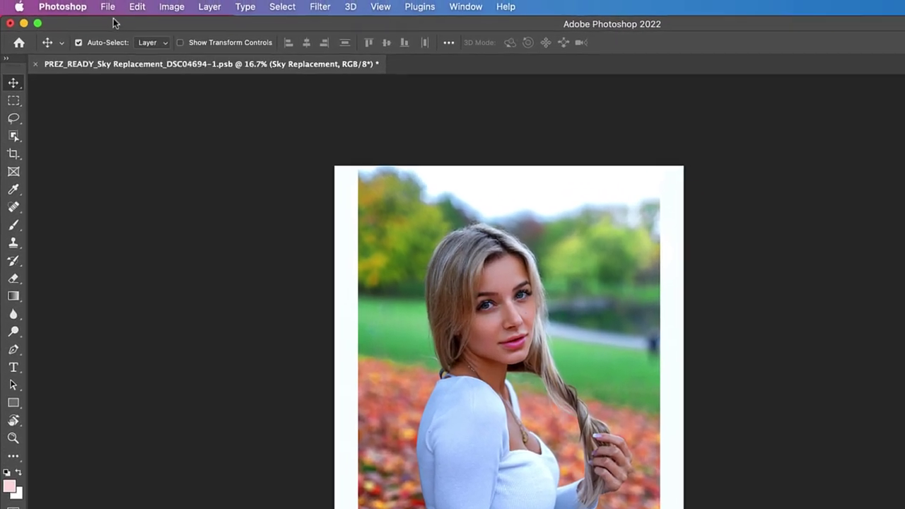
click(83, 6)
click(124, 282)
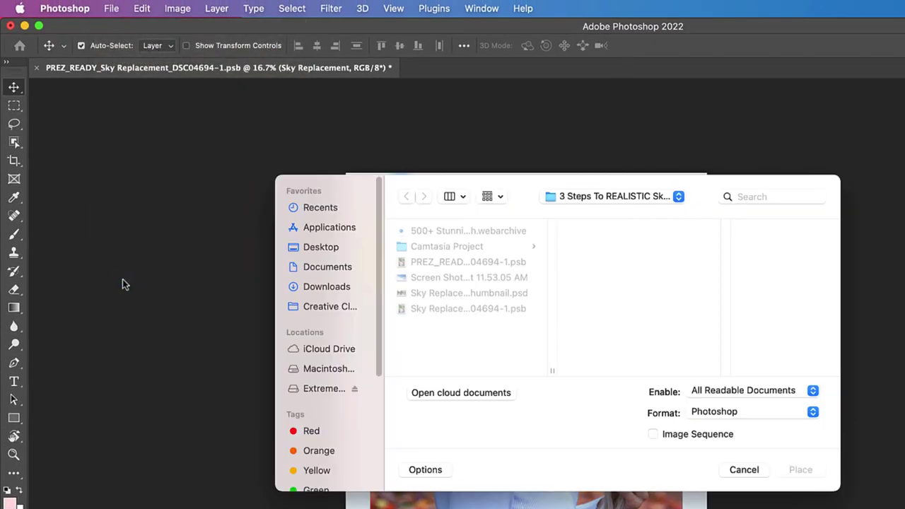
click(363, 245)
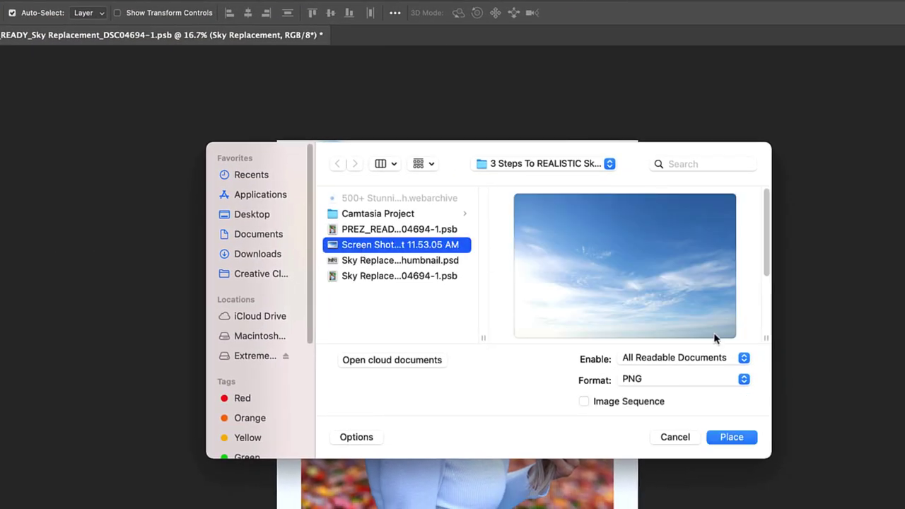
click(736, 435)
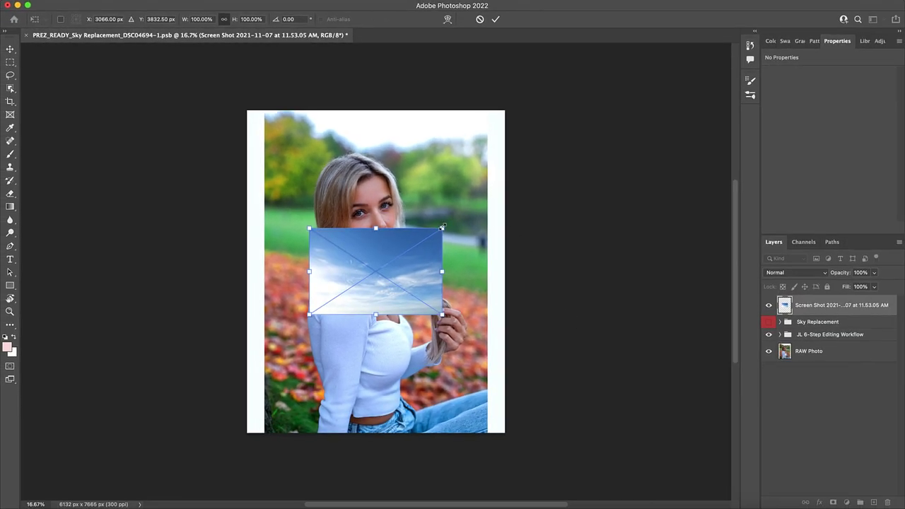
Scale the sky image to about 170% and move it to the top of the canvas.
drag(442, 227, 494, 206)
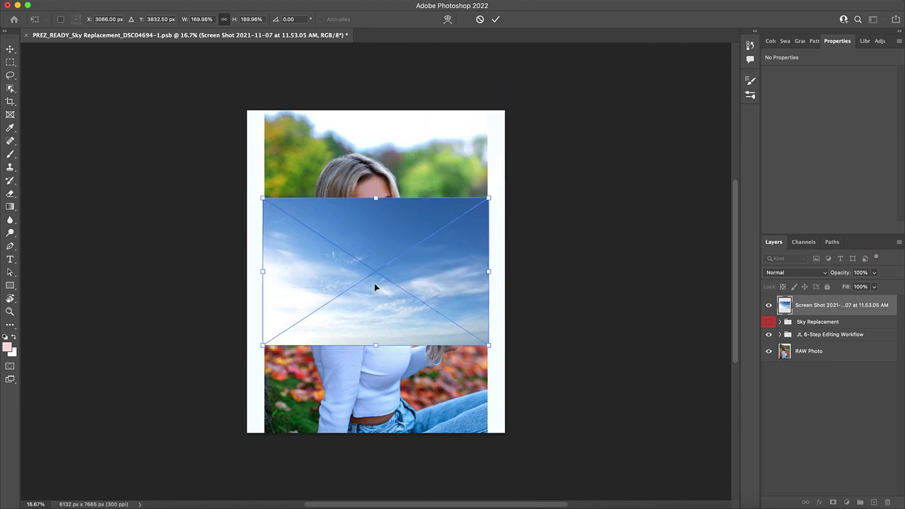
drag(375, 285, 382, 114)
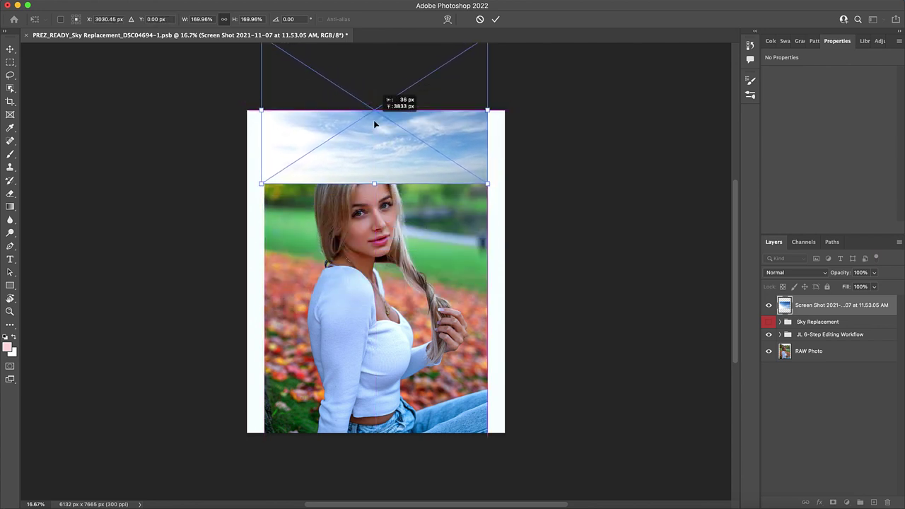
drag(374, 127, 374, 133)
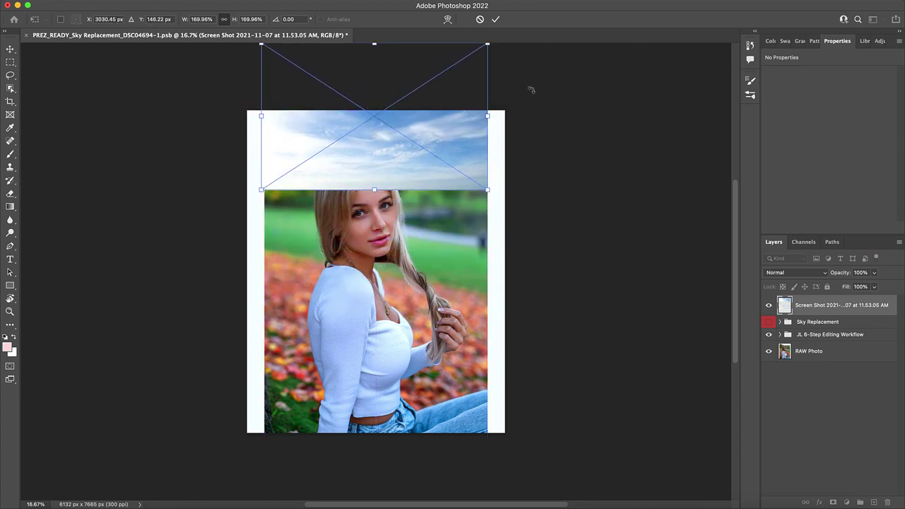
Commit the sky's transform, hide it, and auto-select the sky on the RAW Photo layer.
click(495, 20)
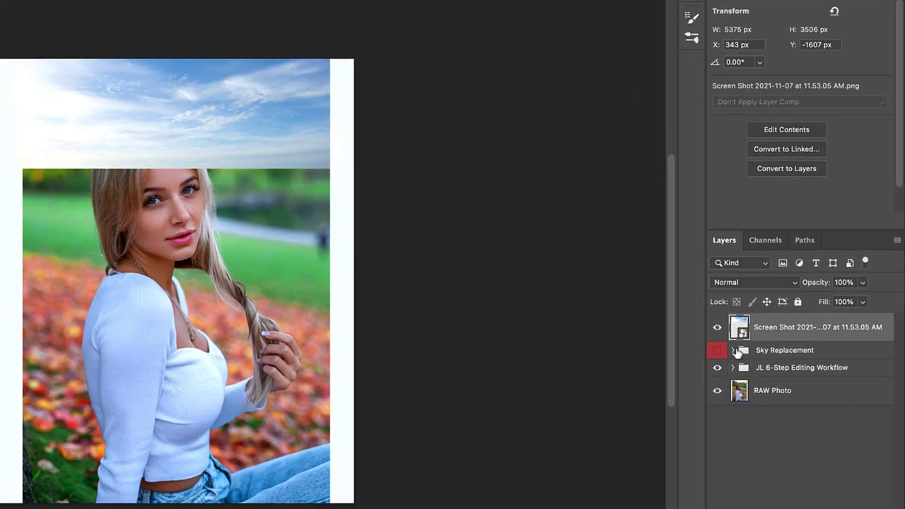
click(718, 328)
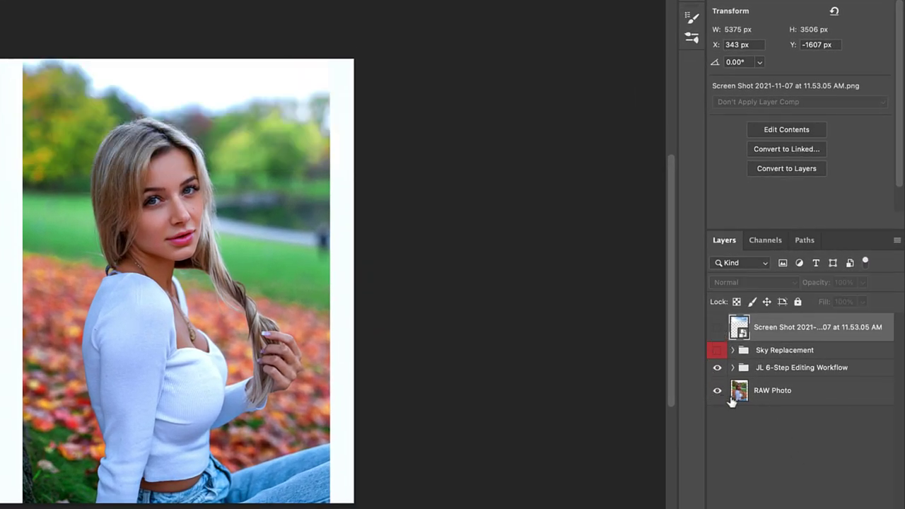
click(739, 393)
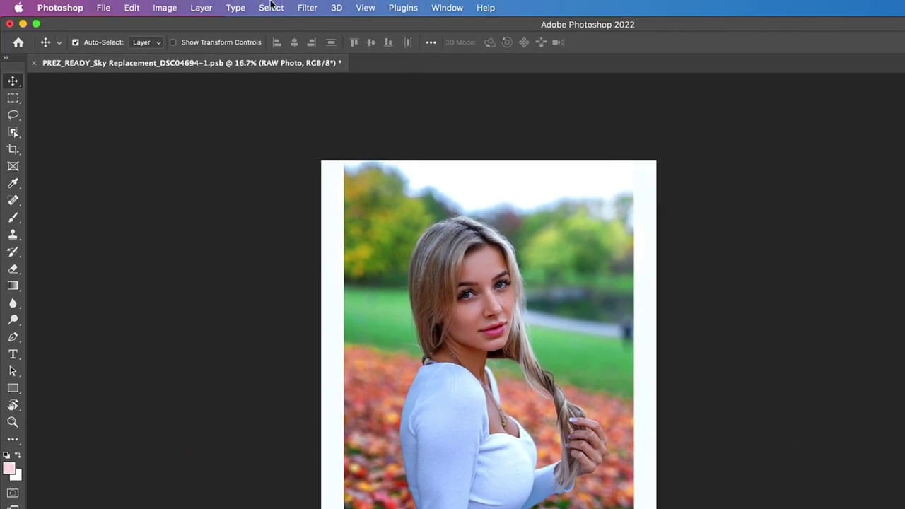
click(270, 8)
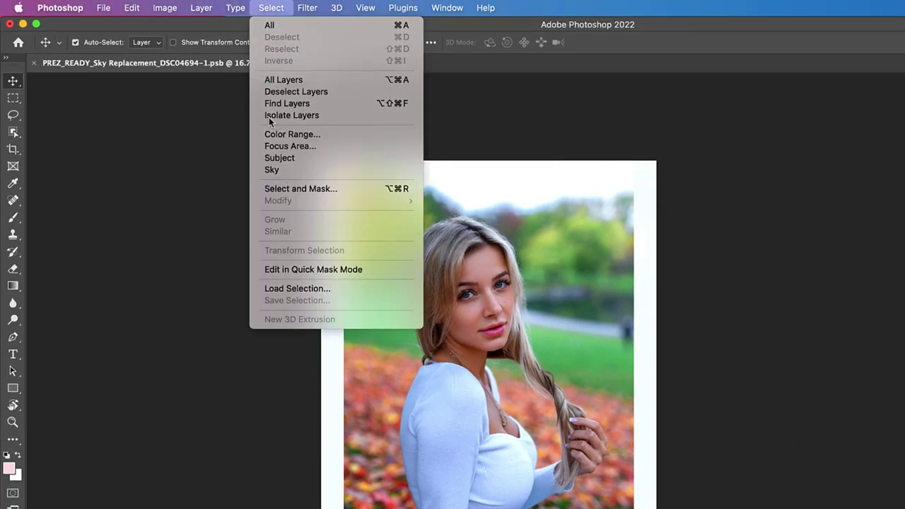
click(262, 171)
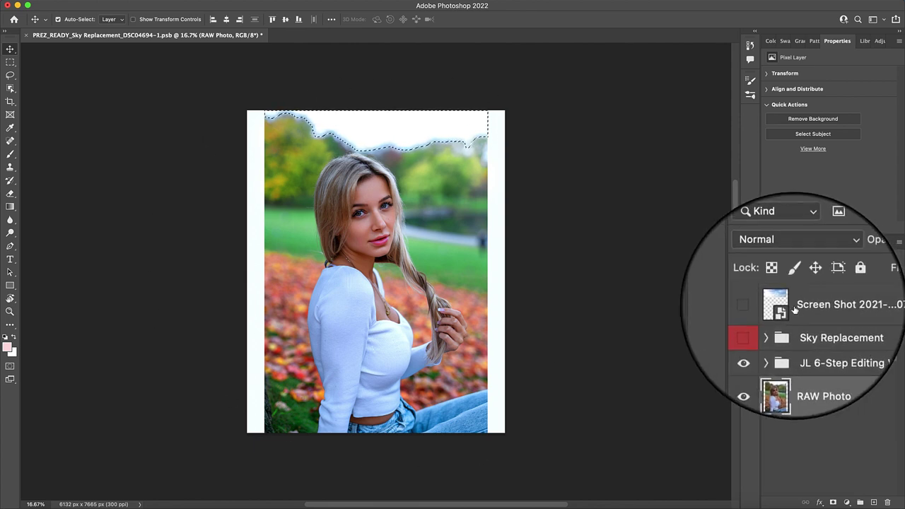
Mask the sky screenshot layer to that selection, show it again and move it down.
click(774, 309)
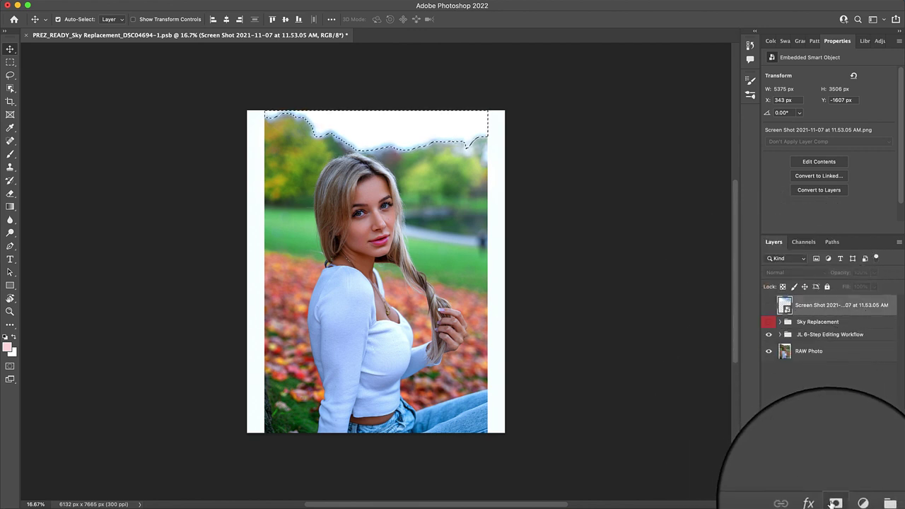
click(835, 503)
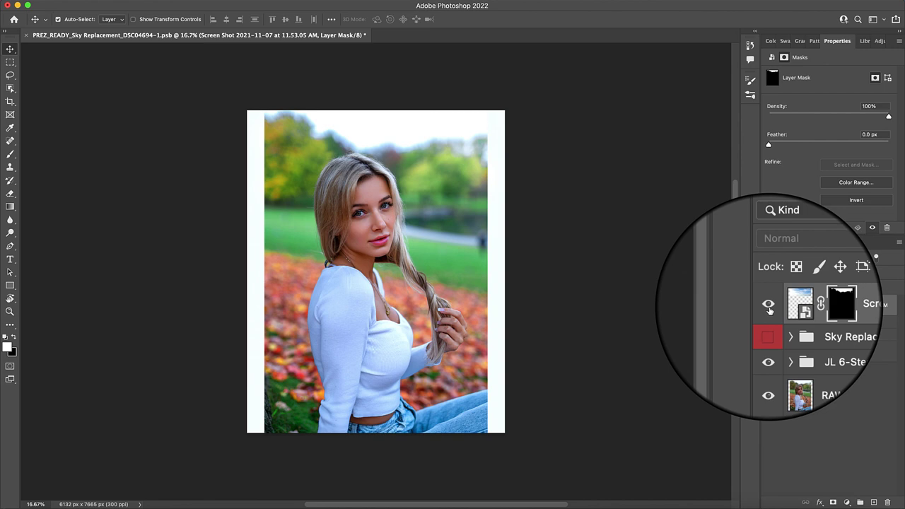
click(768, 305)
drag(400, 129, 404, 183)
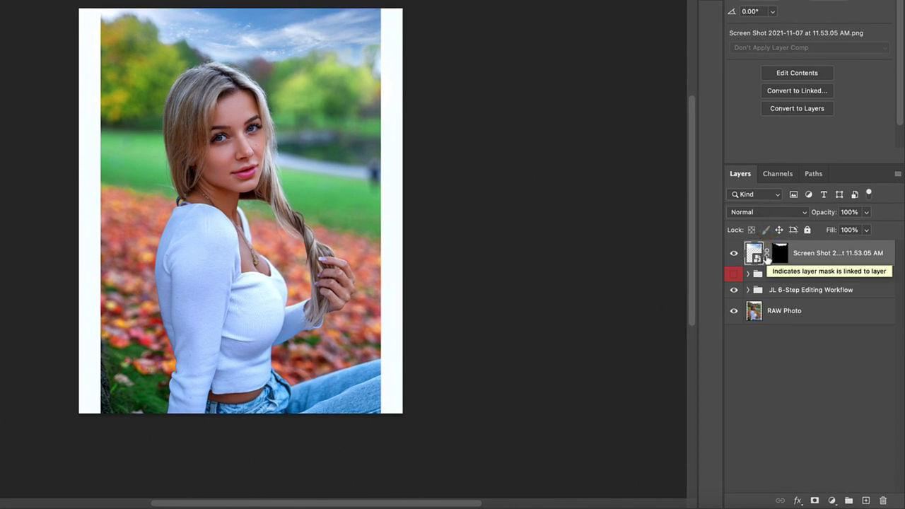
Unlink the sky image from its mask and drag the clouds down above the treeline.
click(767, 259)
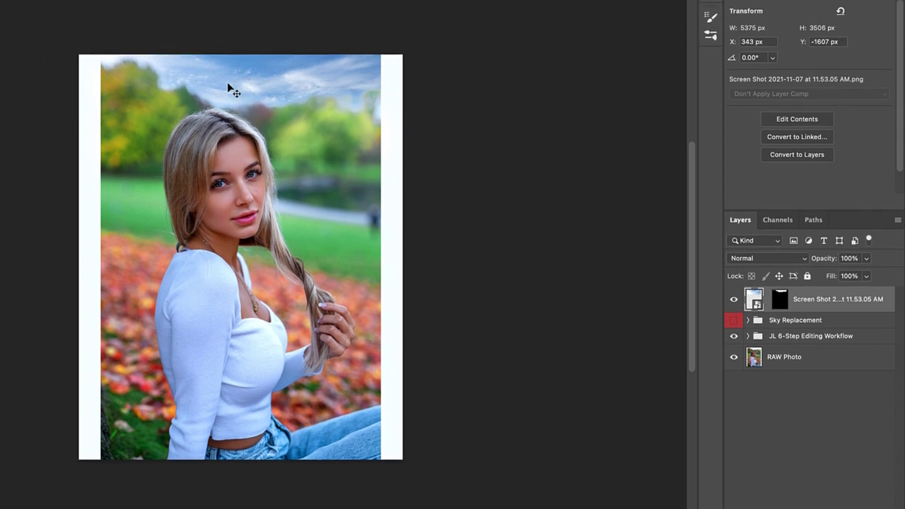
drag(233, 82, 296, 125)
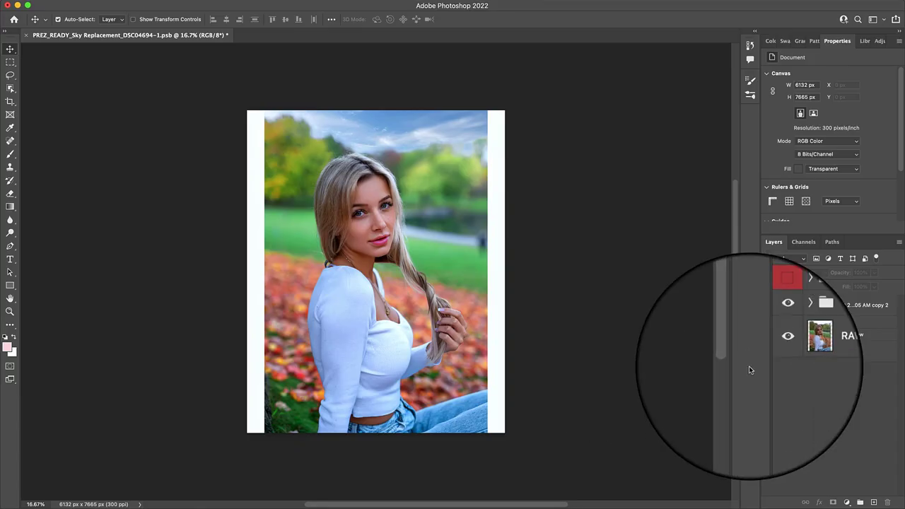
Apply a 28.9-pixel Gaussian Blur to the copy 2 sky layer.
click(786, 307)
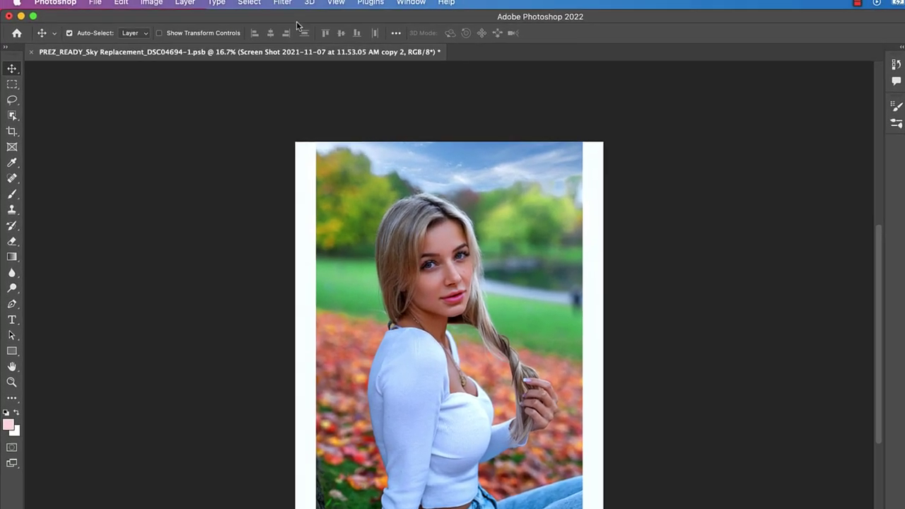
click(237, 1)
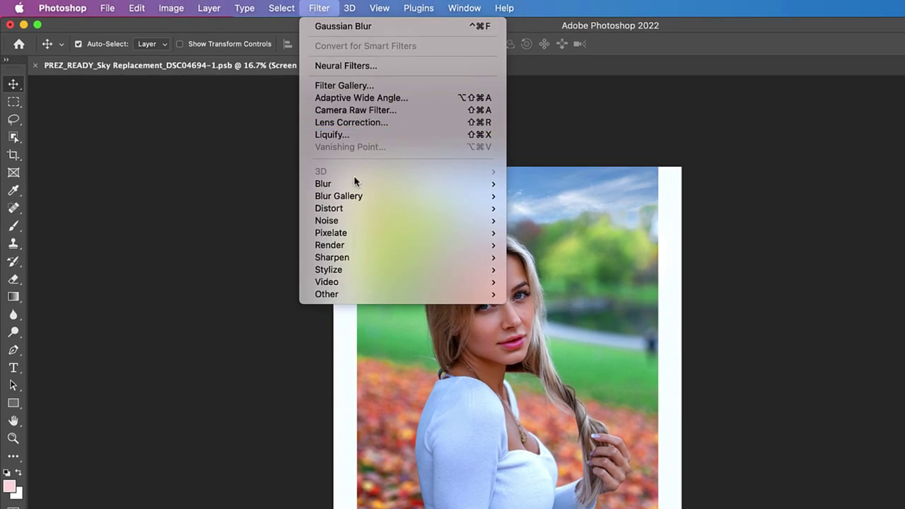
mouse_move(390, 183)
click(545, 234)
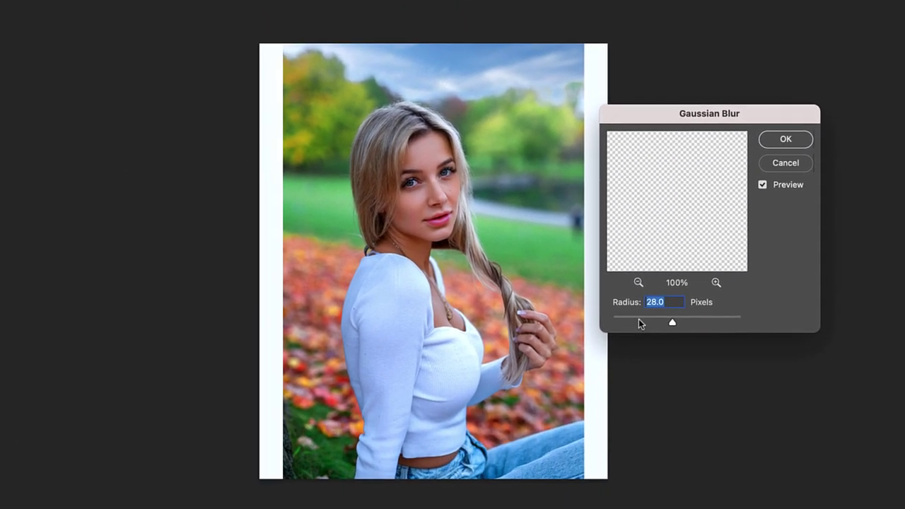
drag(641, 319, 679, 320)
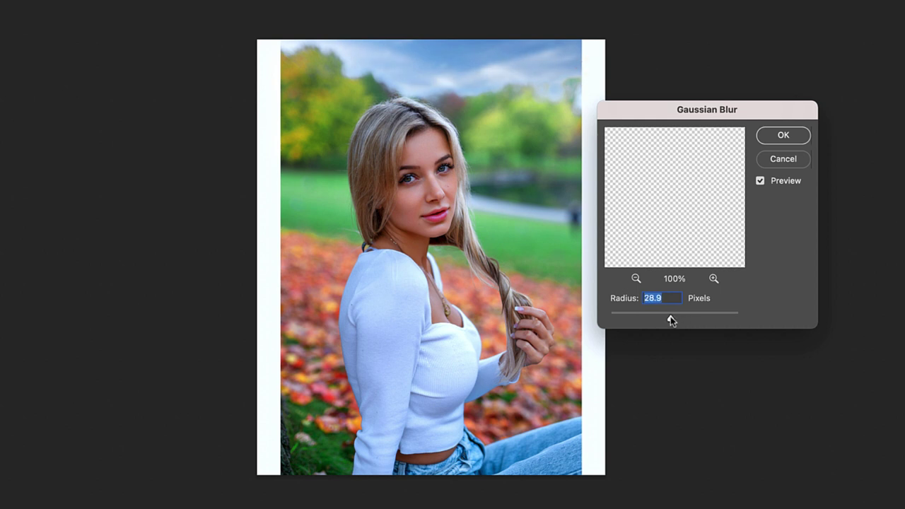
drag(669, 317, 670, 317)
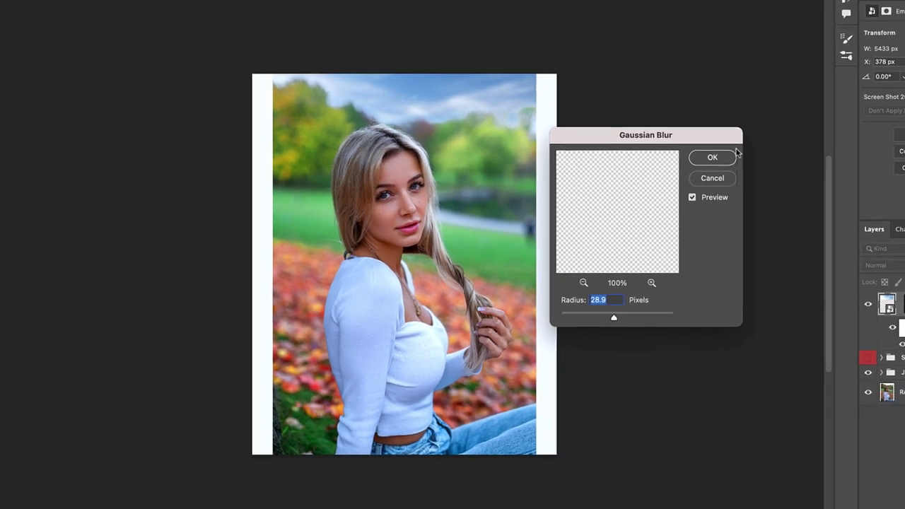
click(781, 134)
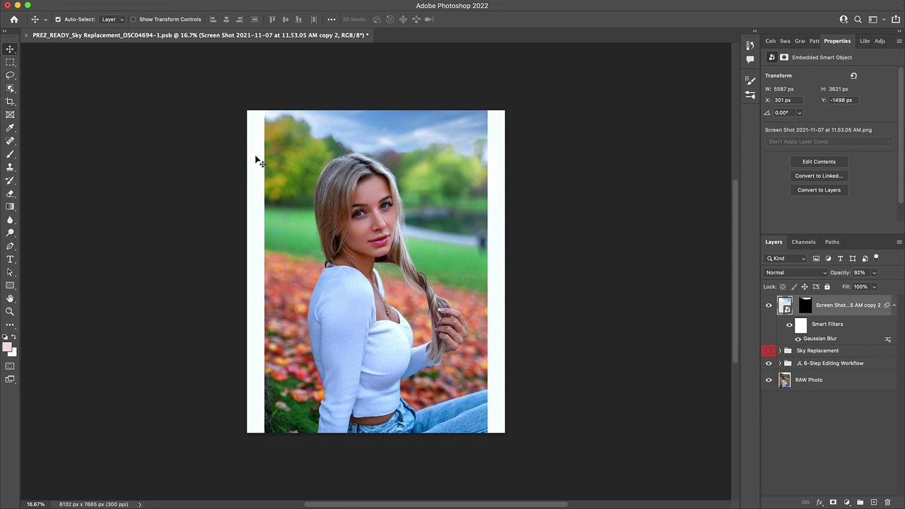
Toggle the blurred sky layer on and off to compare before and after.
click(769, 306)
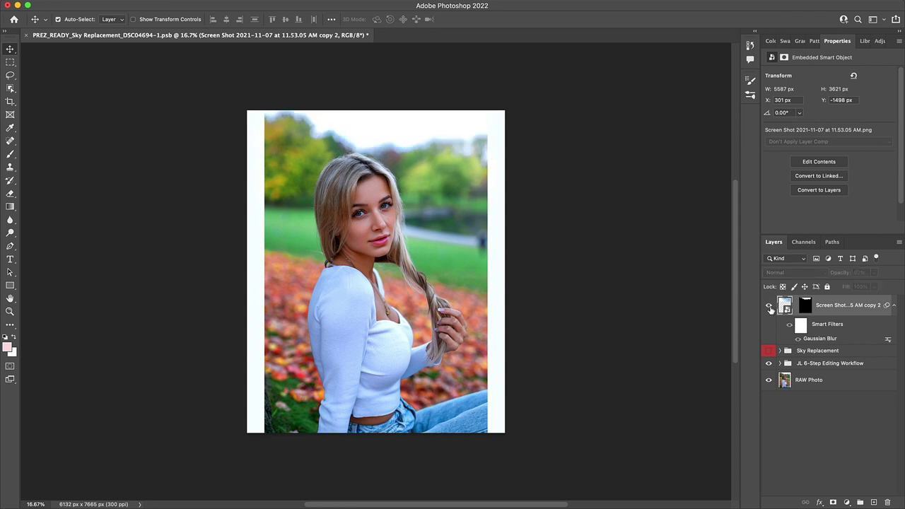
click(769, 305)
click(769, 306)
click(769, 306)
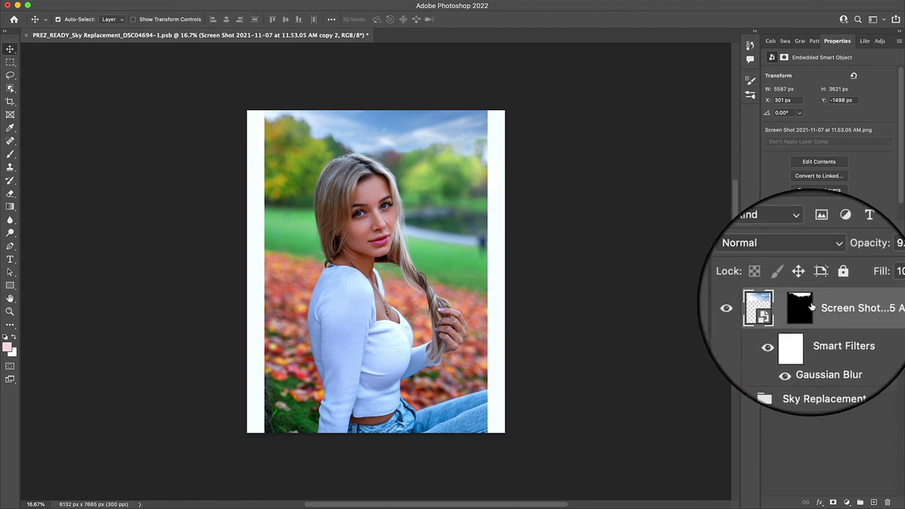
click(806, 305)
key(b)
click(73, 19)
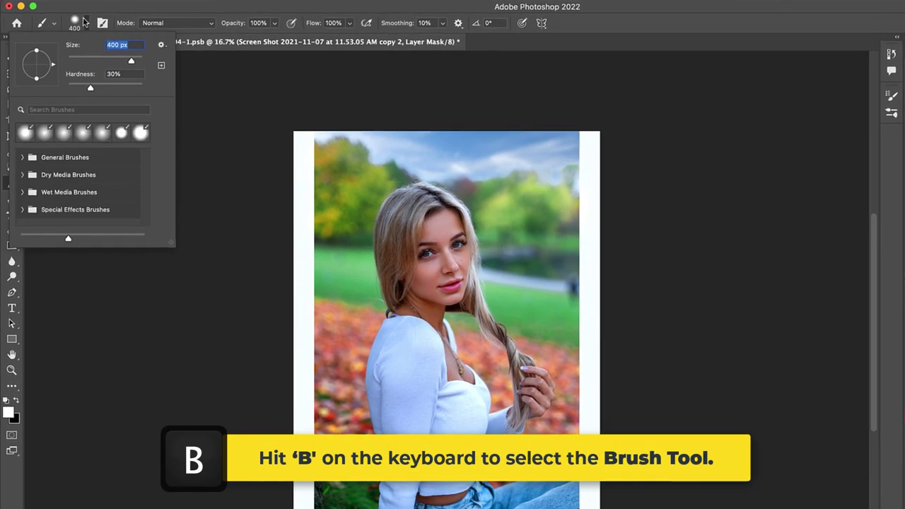
drag(82, 72, 29, 77)
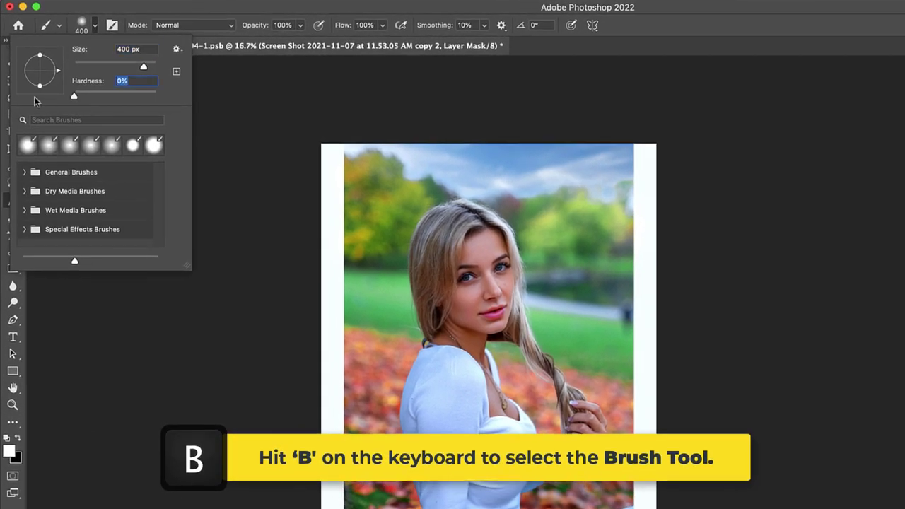
key(Return)
click(9, 450)
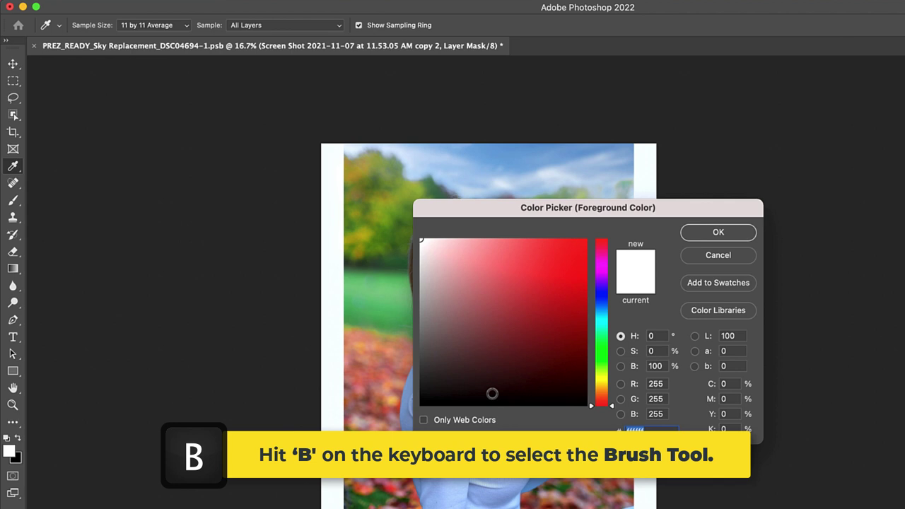
click(707, 232)
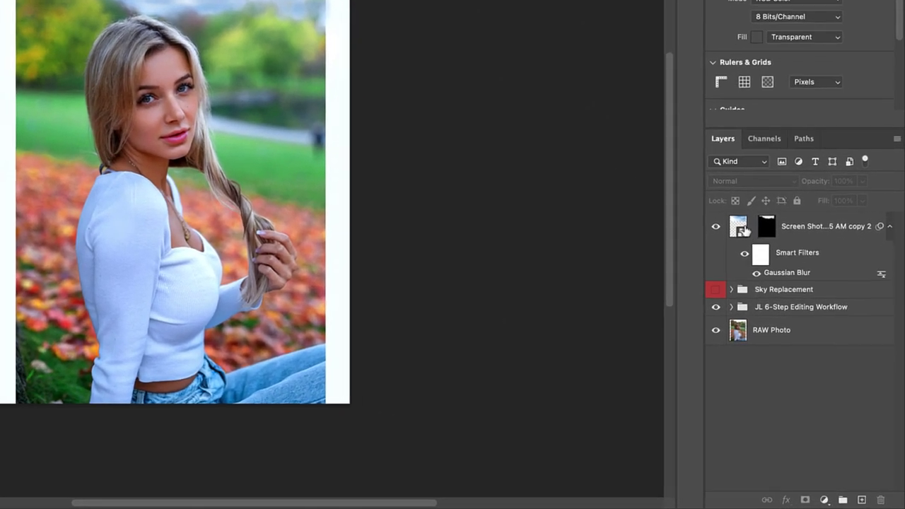
Add a Curves layer clipped to the sky and a Black & White layer above it.
click(845, 305)
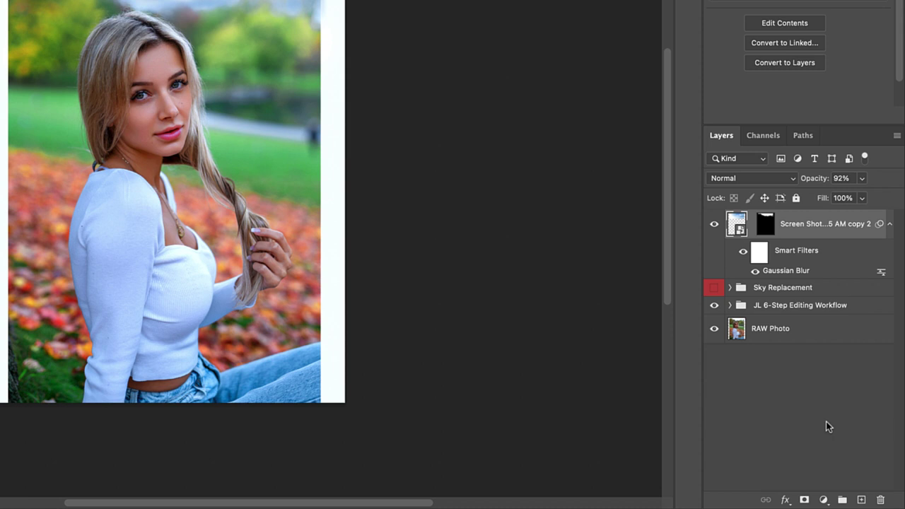
click(823, 500)
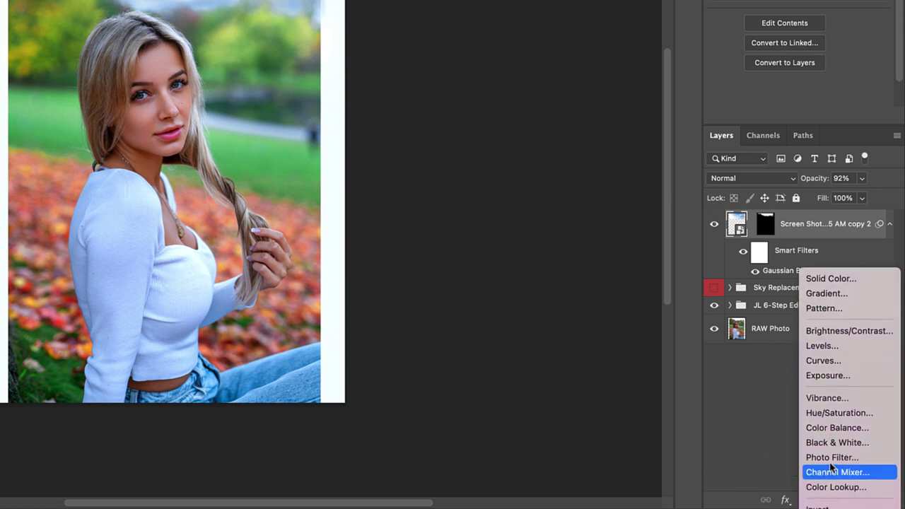
click(824, 360)
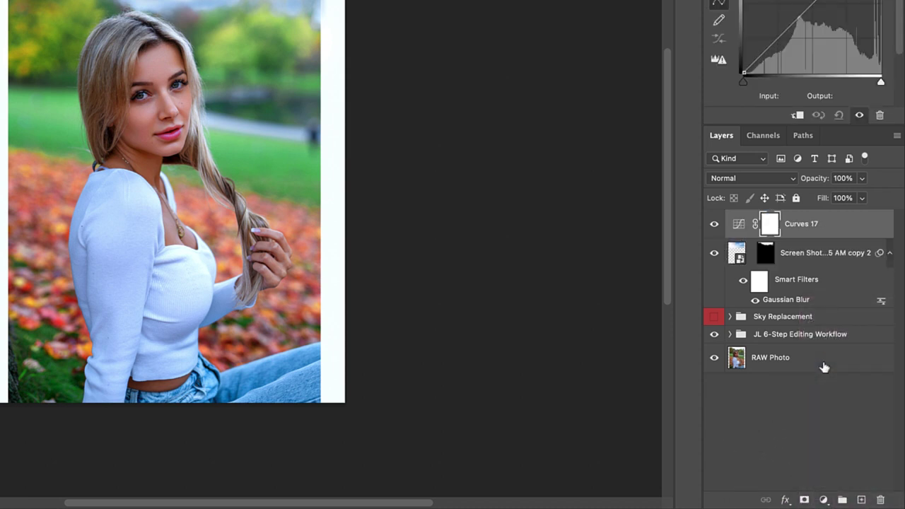
alt+click(745, 236)
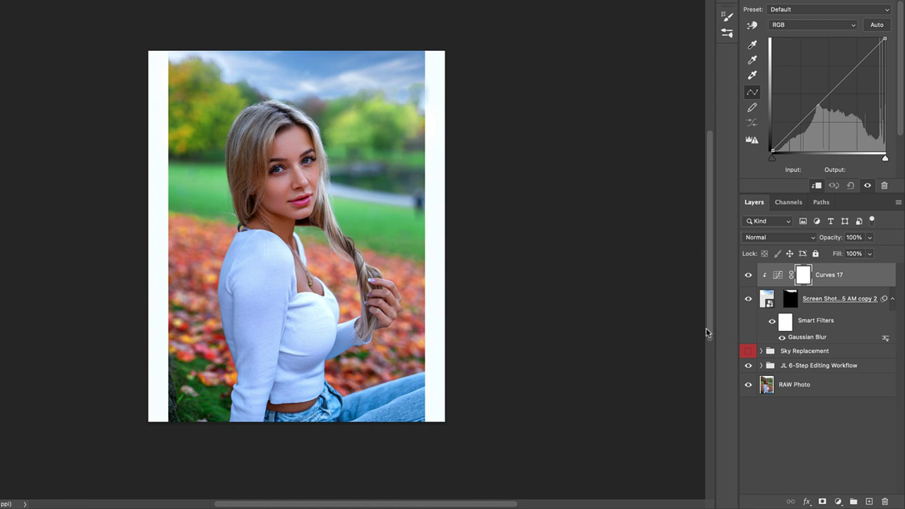
click(838, 501)
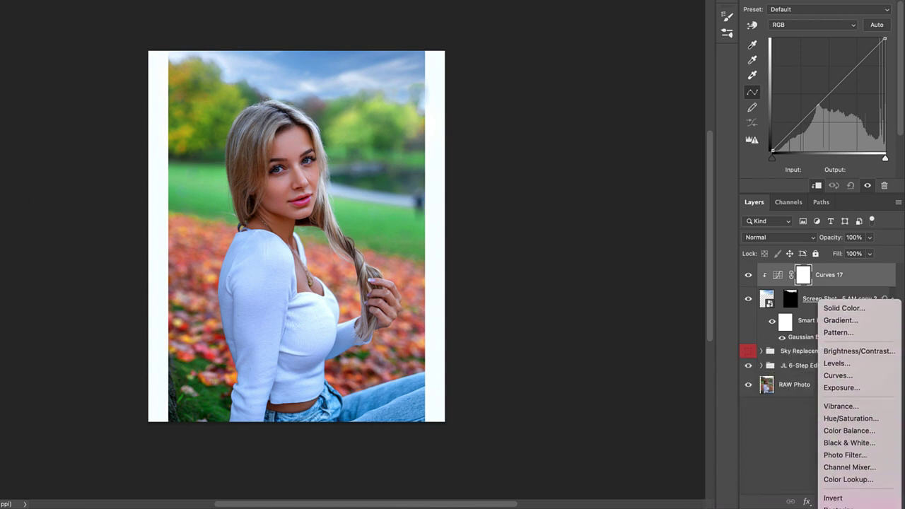
click(848, 442)
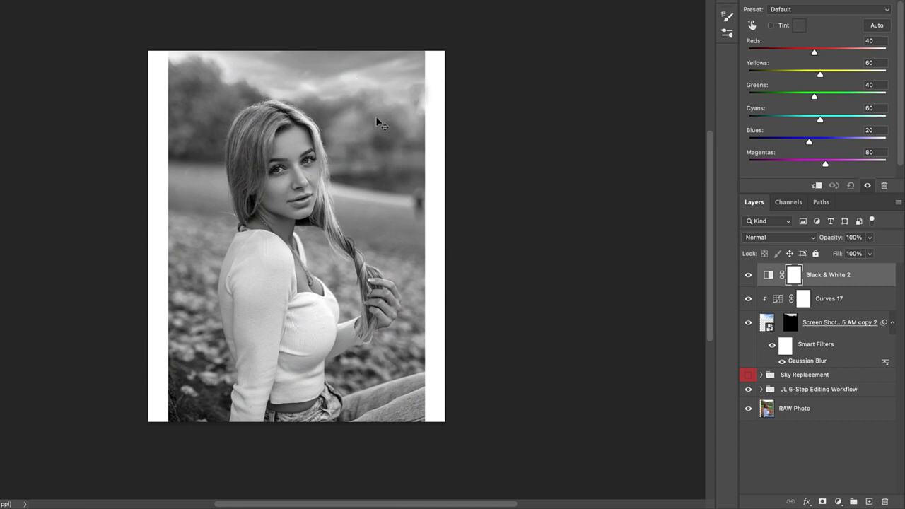
Try brightening the sky with Curves 17, then undo both attempts.
click(778, 298)
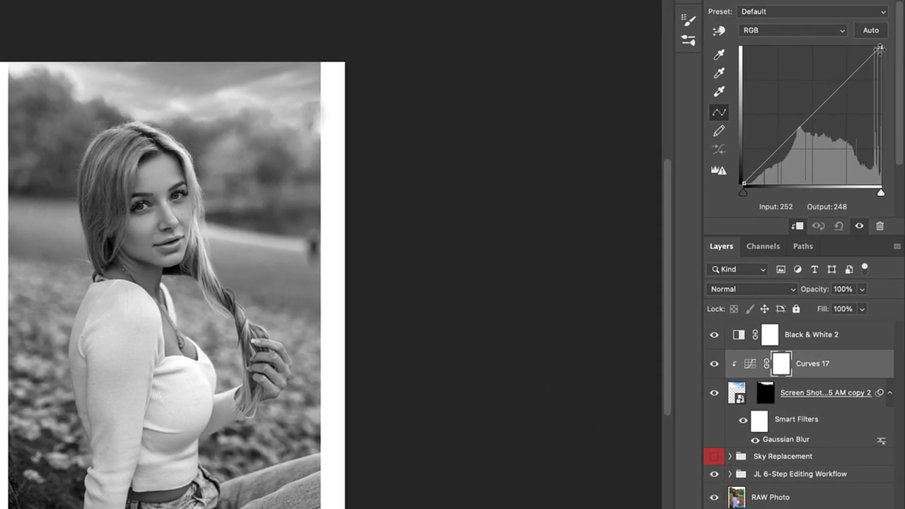
drag(883, 41, 888, 115)
key(super+z)
key(super+z)
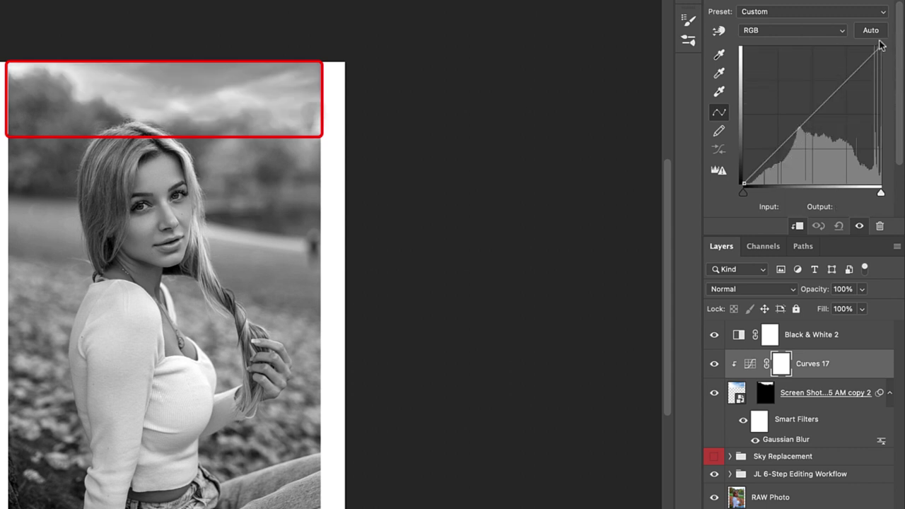
drag(879, 47, 824, 47)
key(super+z)
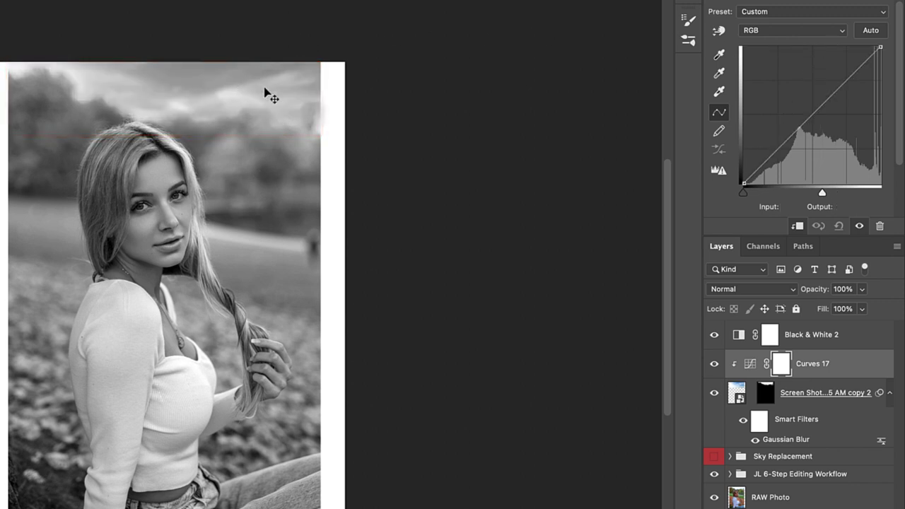
Darken the sky curve's midtones slightly, lower the white point to 250, and compare.
click(814, 117)
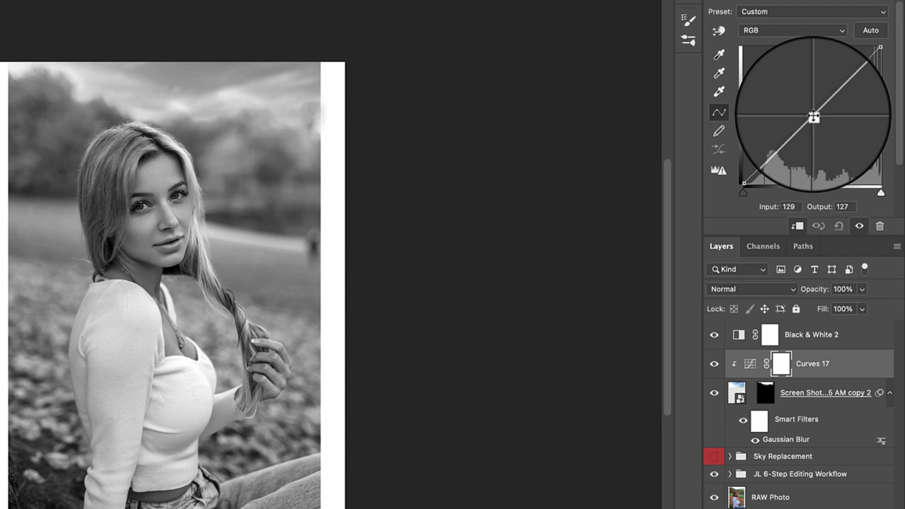
drag(814, 116, 813, 120)
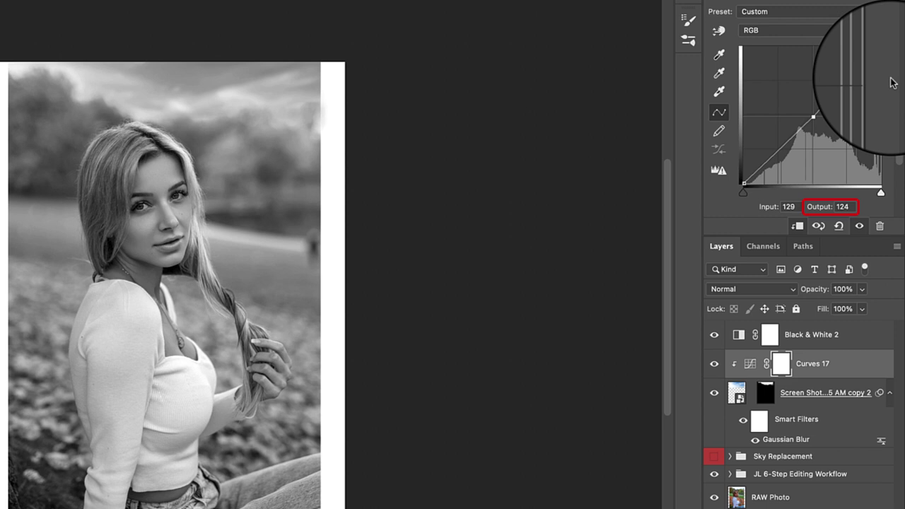
click(881, 47)
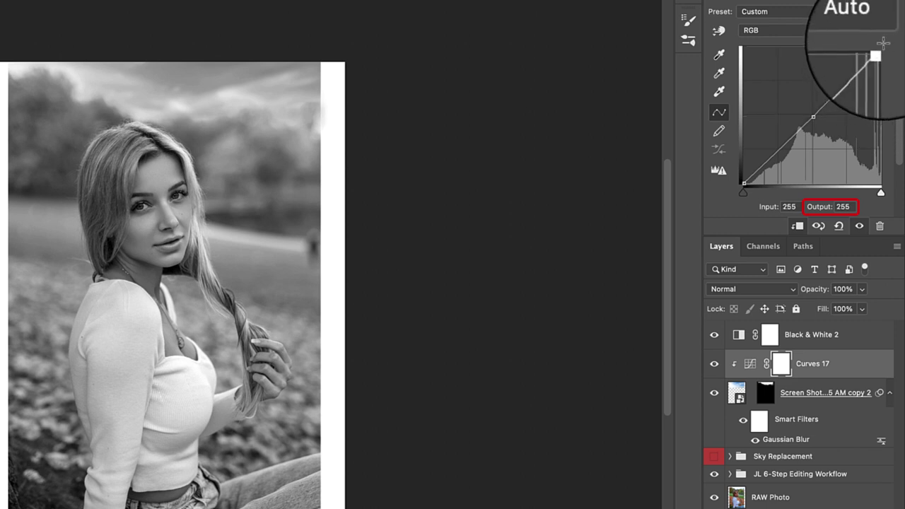
key(Down)
key(Down)
key(Down)
key(Down)
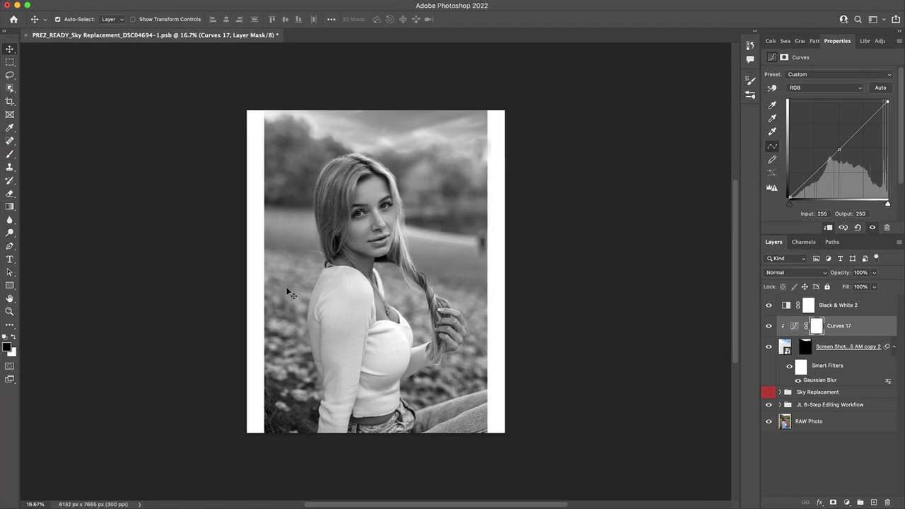
click(756, 335)
click(770, 327)
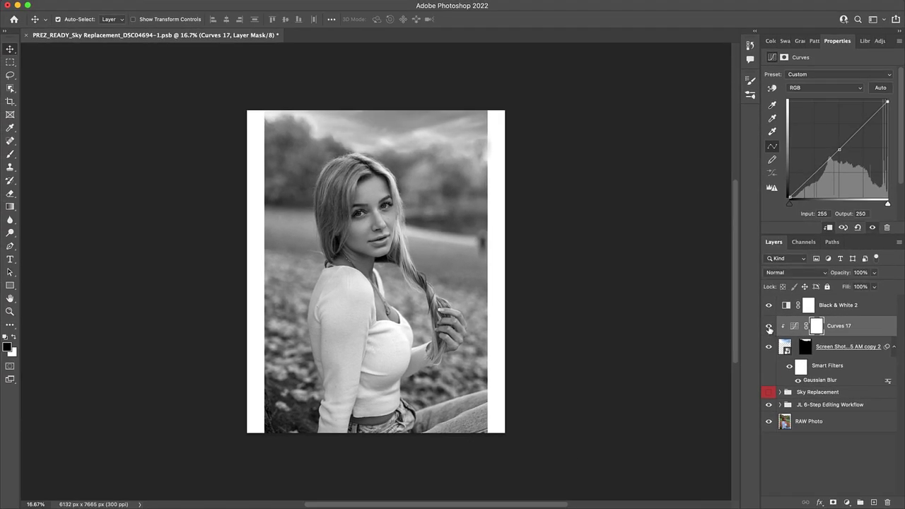
Finish comparing the curve, then scan the hfs+1 drive in Recoverit and preview blue.jpg.
click(770, 327)
click(769, 327)
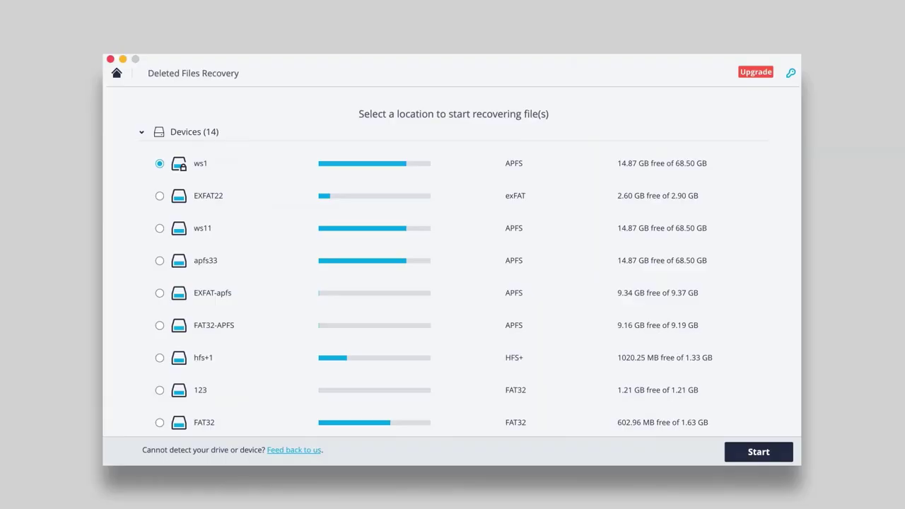
click(160, 357)
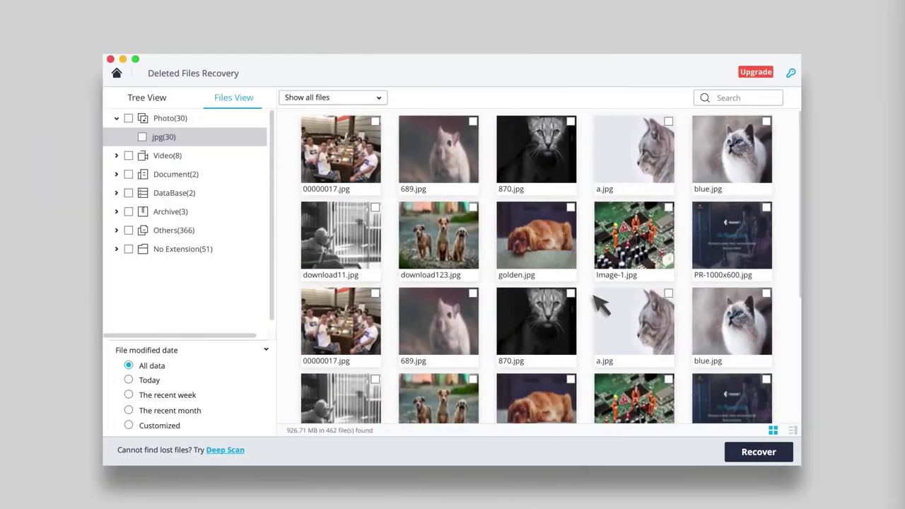
double_click(735, 173)
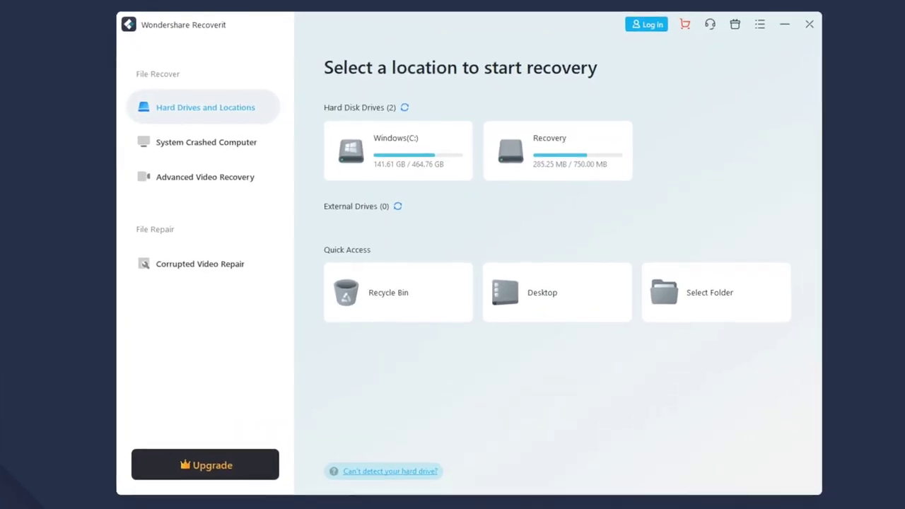
Browse Recoverit's crashed-computer and advanced video recovery options, then open its description link.
click(196, 142)
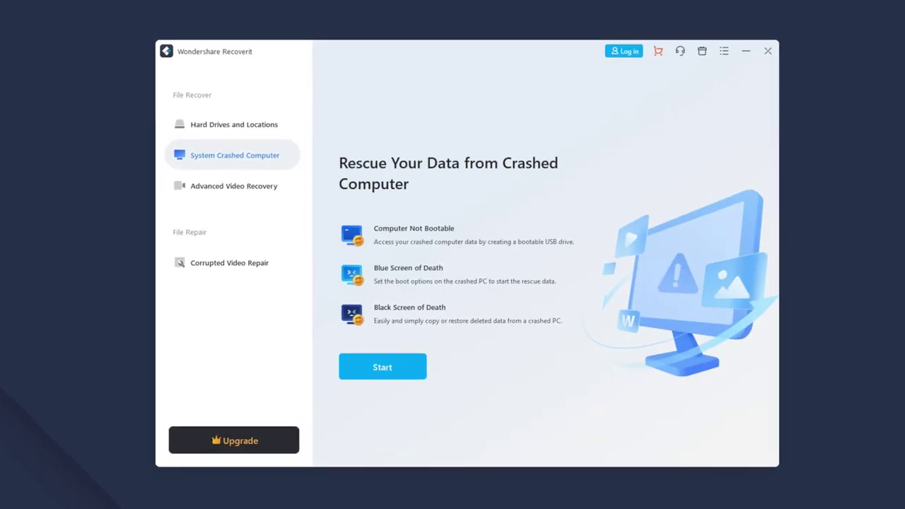
click(205, 179)
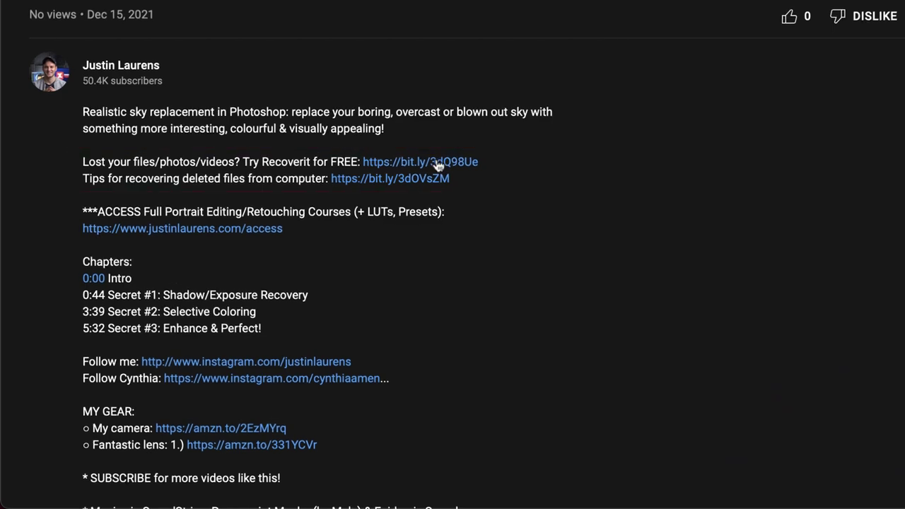
click(336, 264)
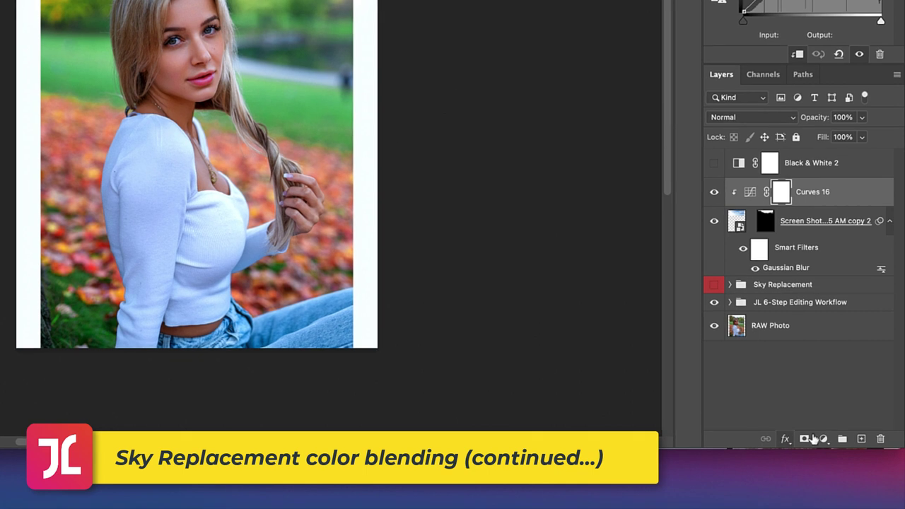
Add a Hue/Saturation adjustment layer and limit it to the Blues.
click(822, 439)
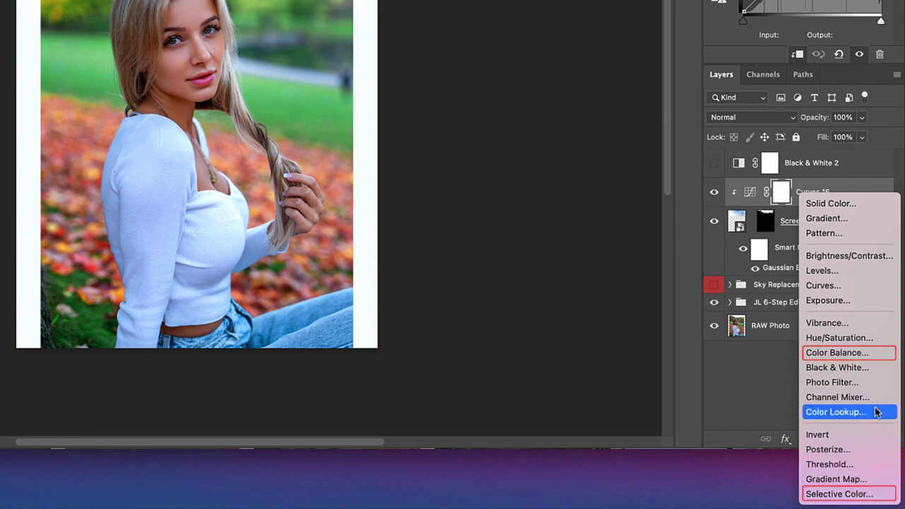
click(834, 339)
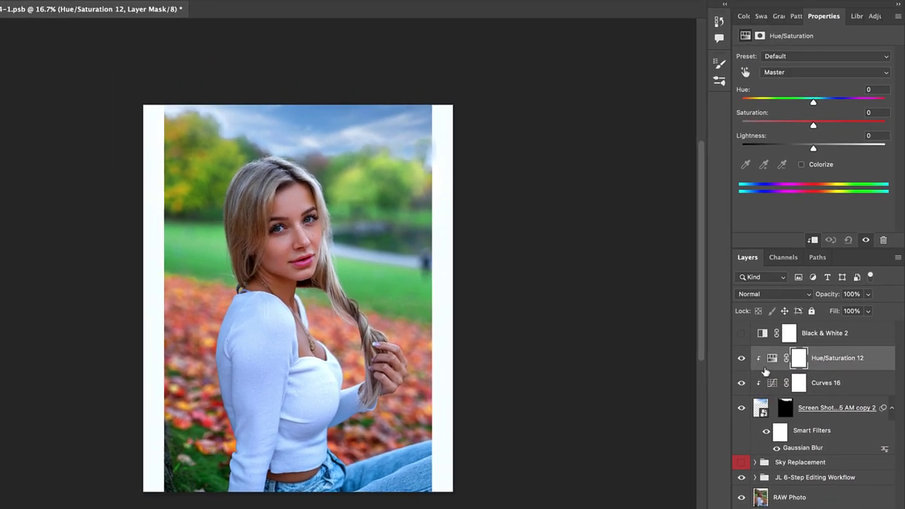
alt+click(741, 206)
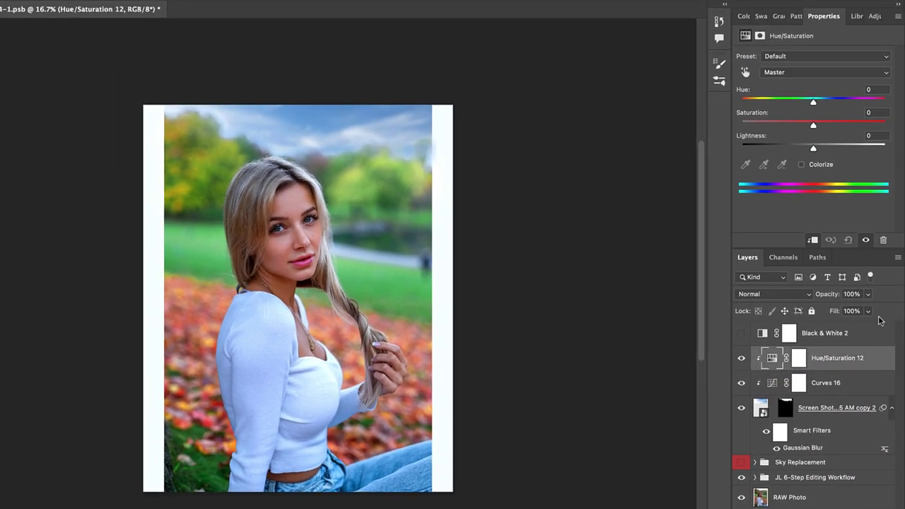
click(792, 74)
click(776, 130)
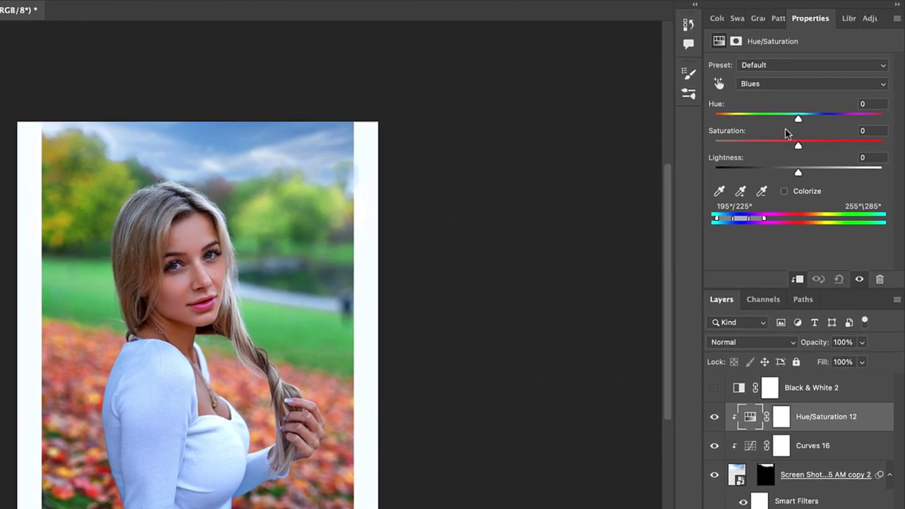
Set the Blues hue to +3 and lower their saturation to -65.
drag(798, 121, 743, 136)
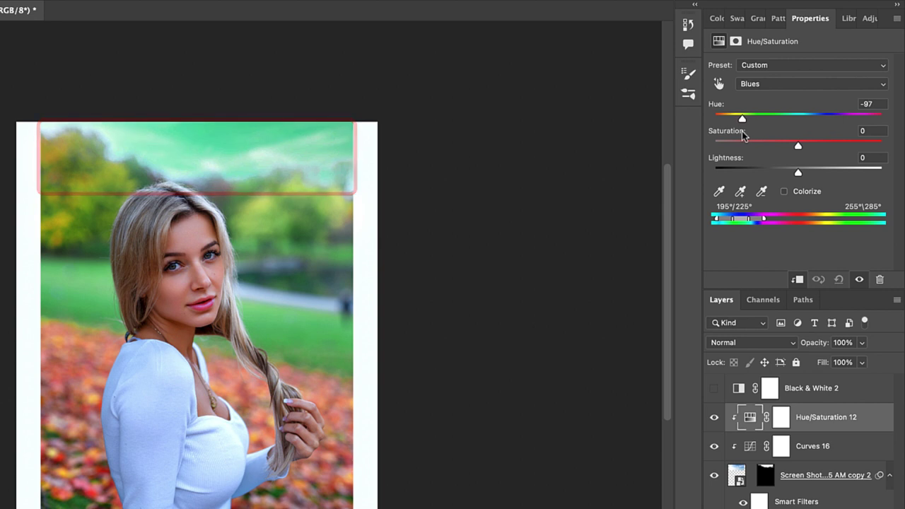
drag(746, 131, 766, 130)
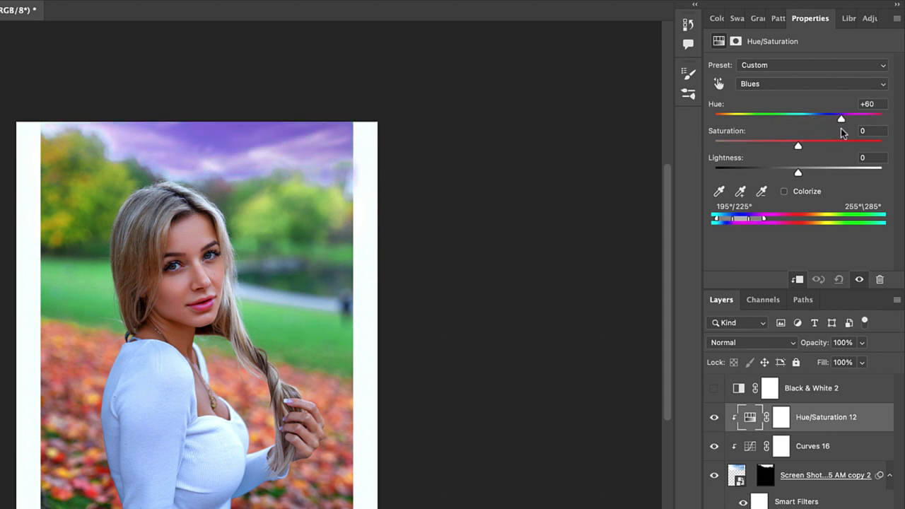
drag(840, 128, 789, 135)
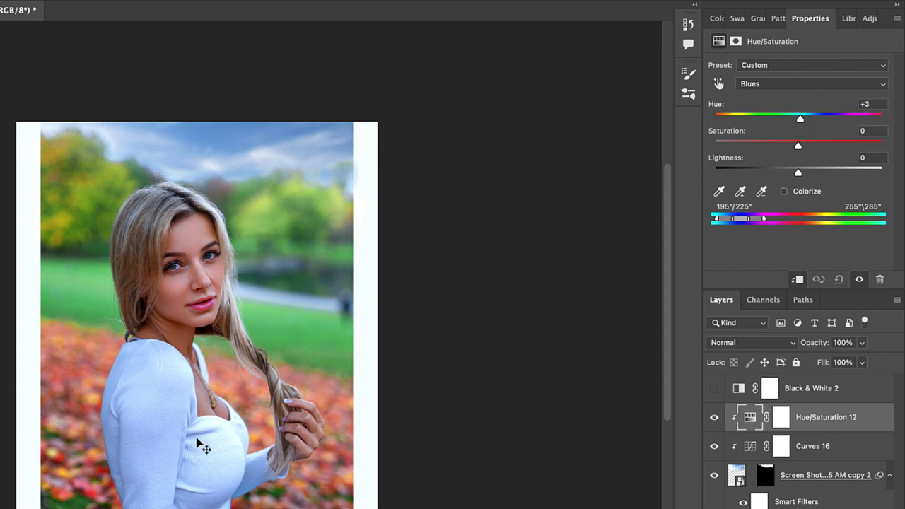
drag(798, 147, 714, 148)
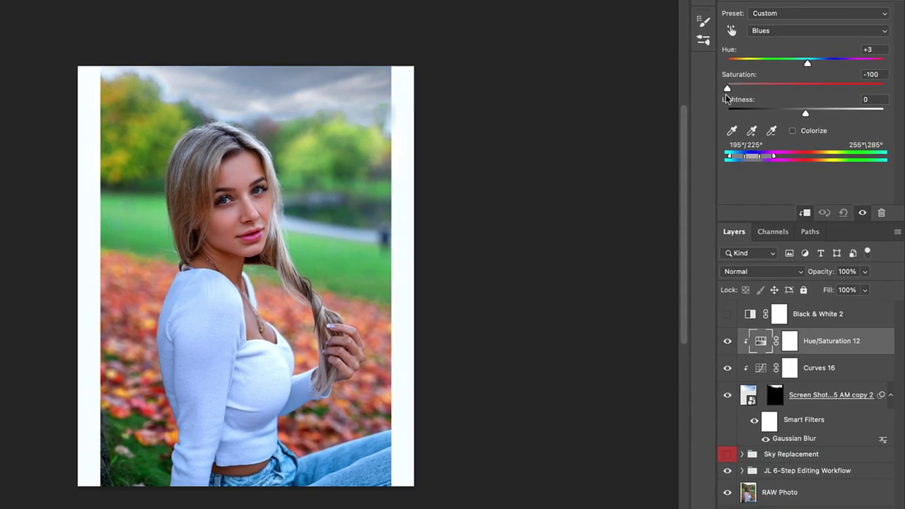
drag(726, 98, 761, 99)
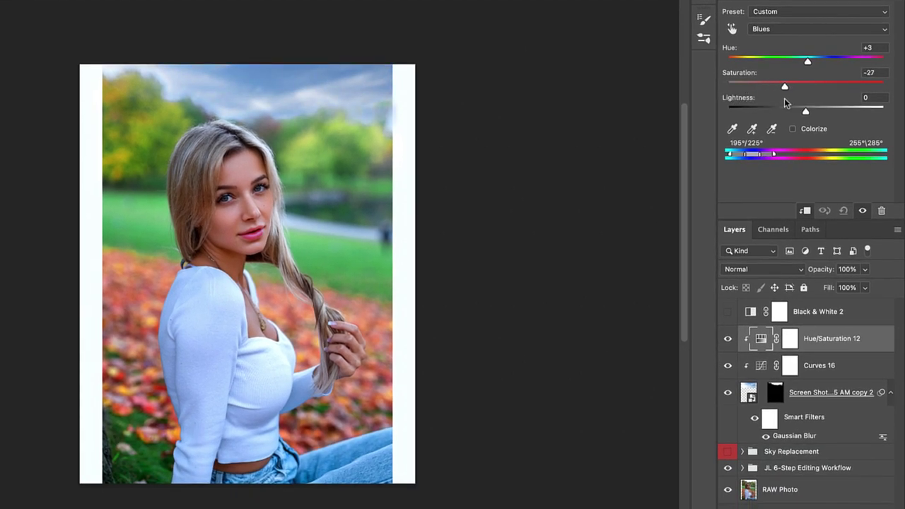
Ease the Blues saturation to about -33, then set the Cyans hue to +8.
drag(784, 100, 781, 100)
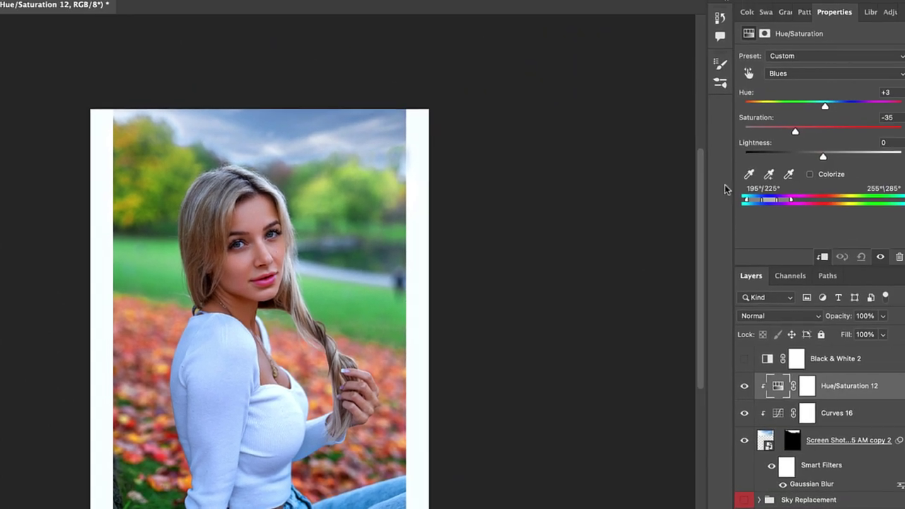
click(813, 75)
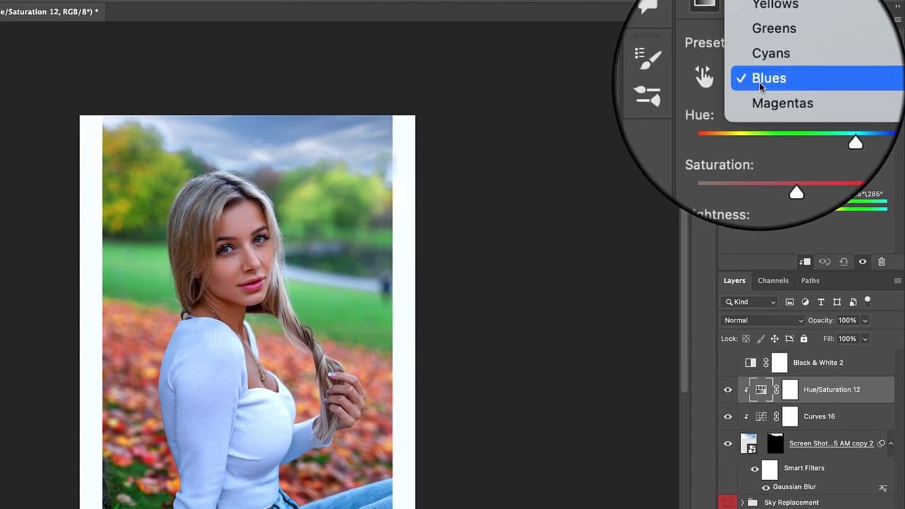
click(764, 70)
drag(807, 114, 812, 115)
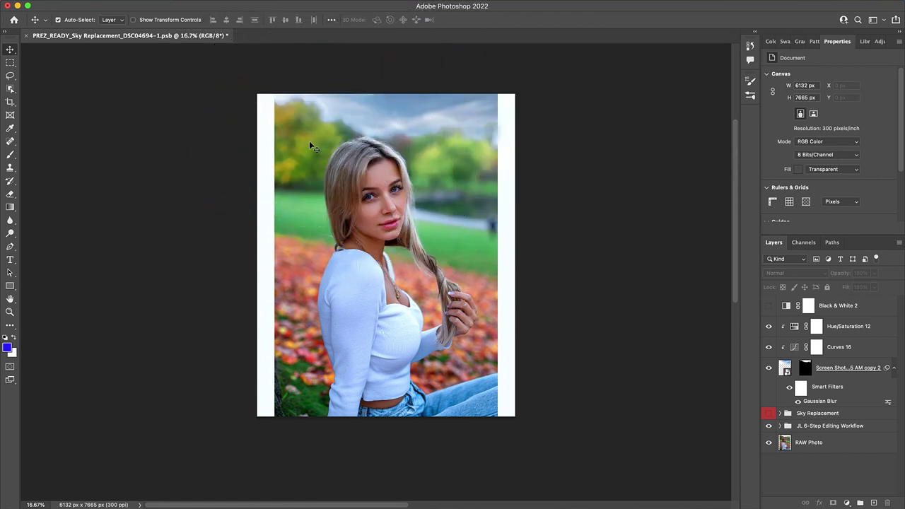
Zoom to 200% on the sky, pan down to the foliage, and select the Screen Shot sky layer.
key(z)
drag(399, 143, 415, 115)
drag(347, 115, 506, 373)
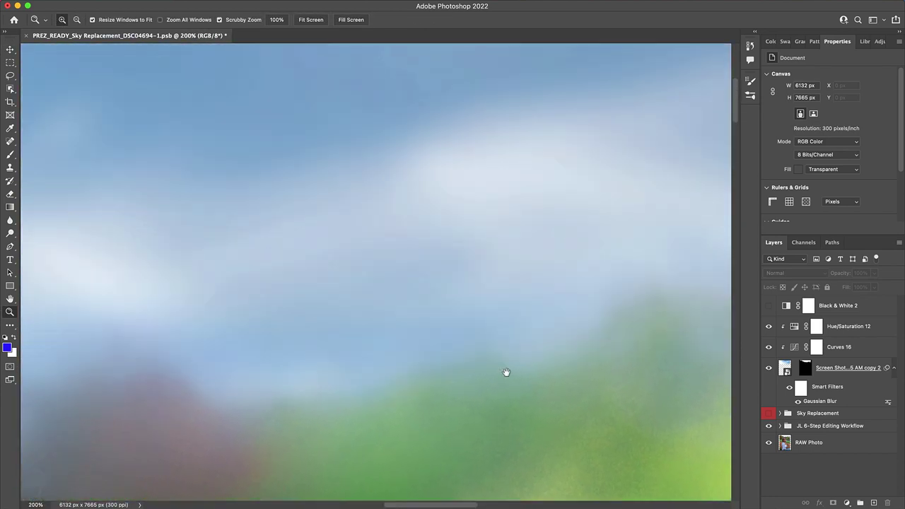
scroll(294, 170, down, 10)
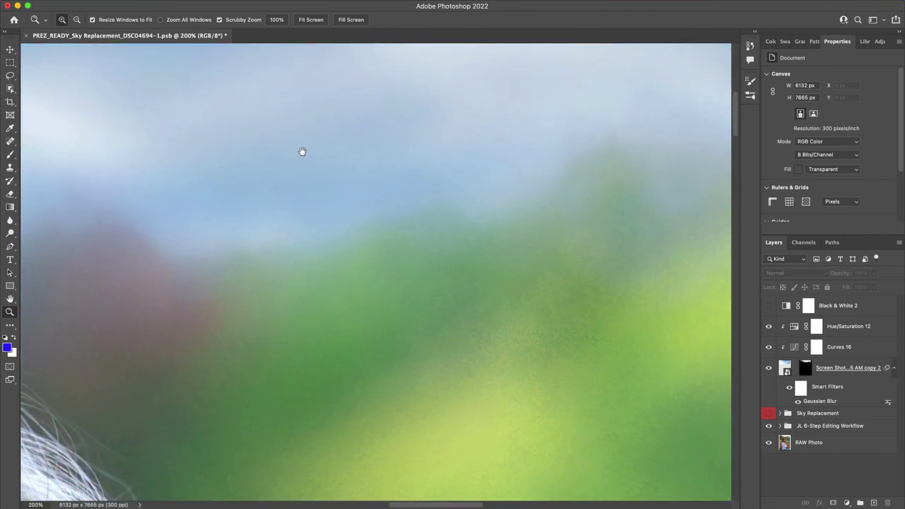
scroll(360, 342, up, 10)
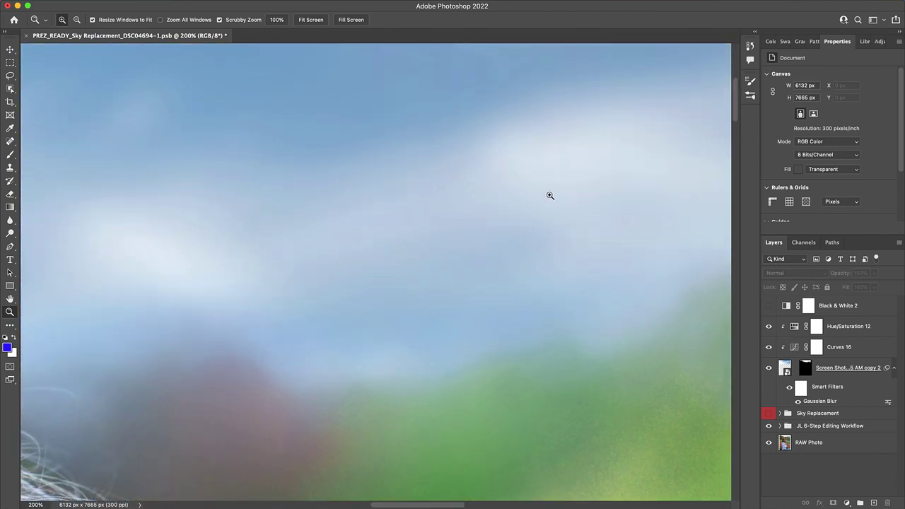
drag(370, 362, 190, 201)
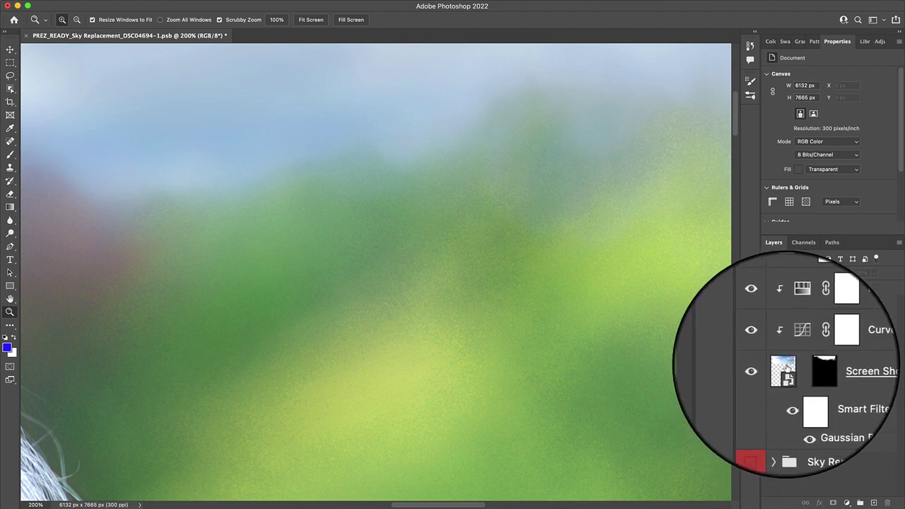
click(785, 367)
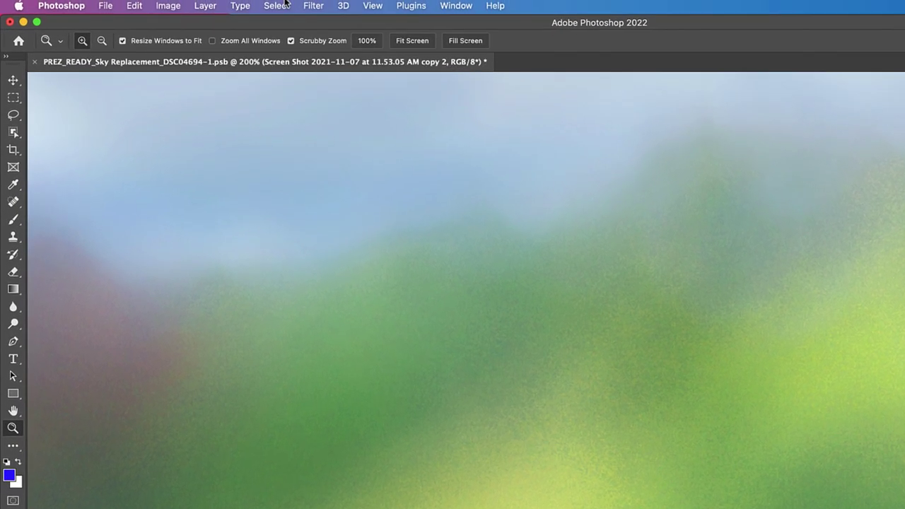
Open Camera Raw Filter on the sky layer with Effects expanded and a full-size preview.
click(313, 6)
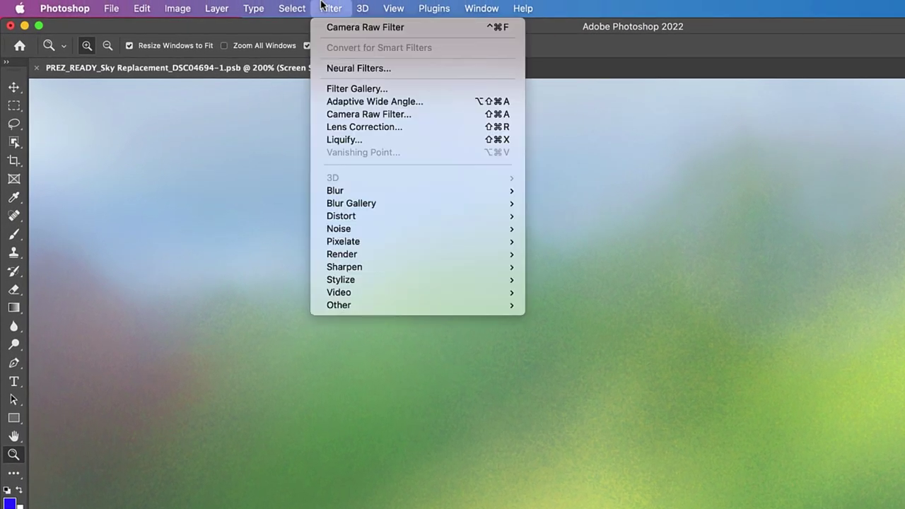
click(341, 116)
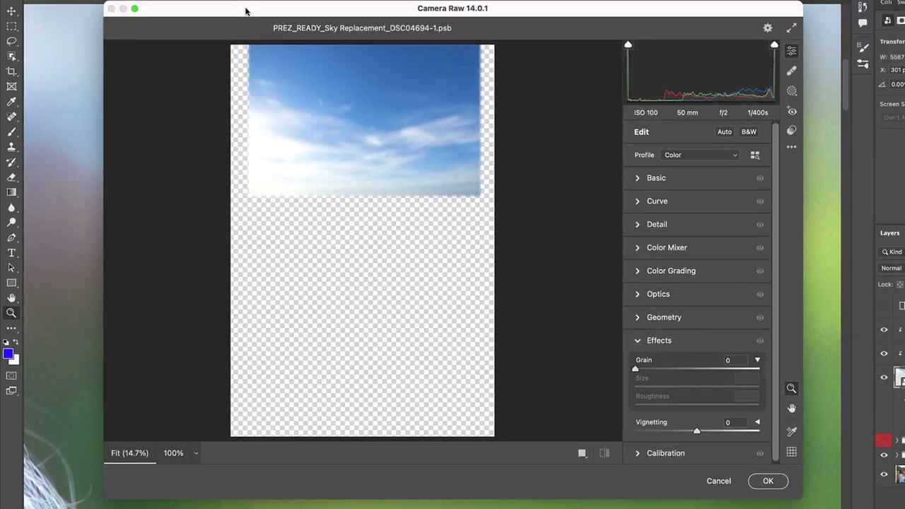
drag(246, 10, 236, 15)
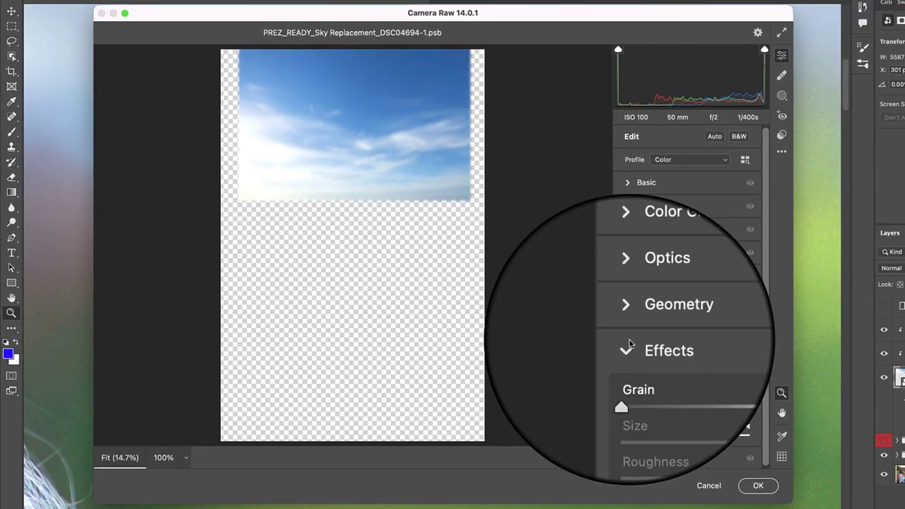
click(735, 340)
click(735, 340)
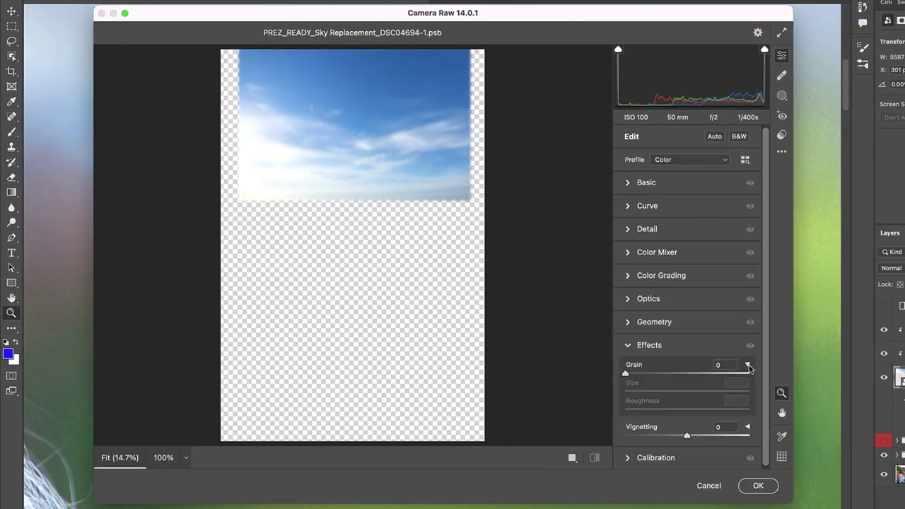
click(371, 160)
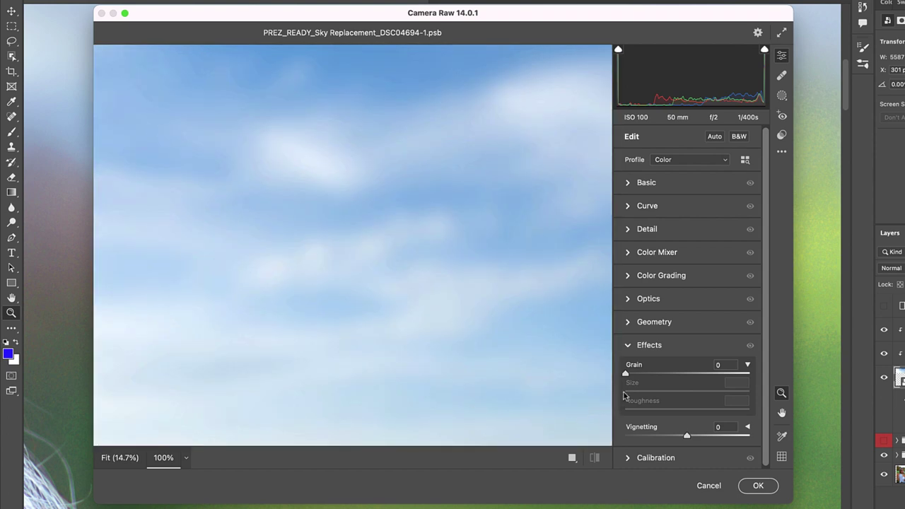
drag(172, 14, 620, 32)
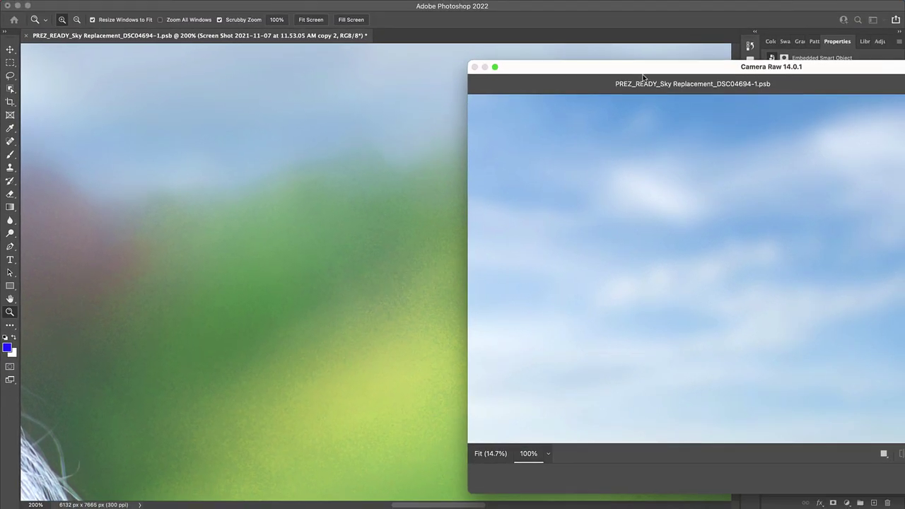
drag(643, 76, 471, 61)
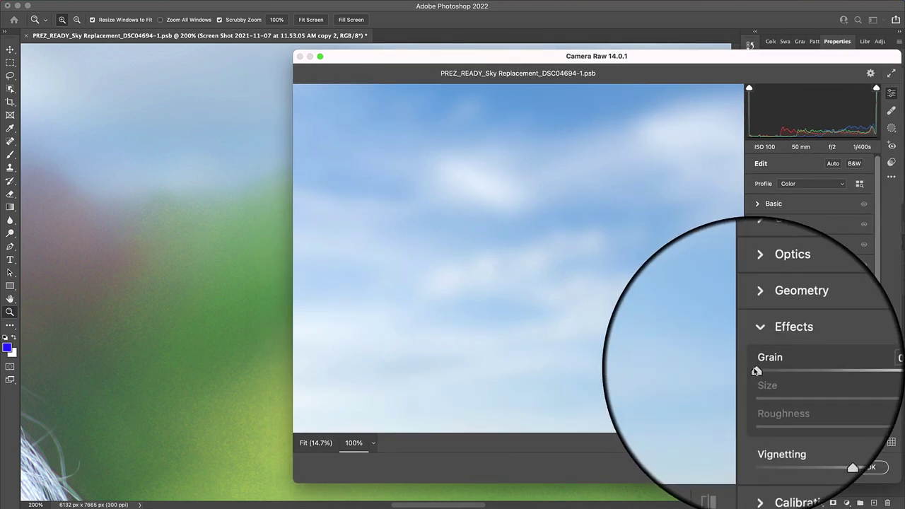
Add grain of amount 14, size 30, roughness about 40, and apply the filter.
drag(755, 369, 788, 388)
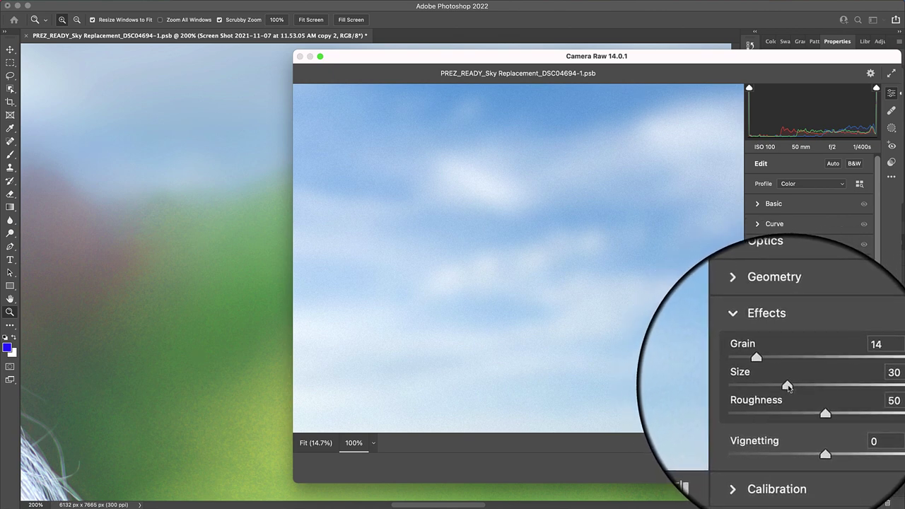
drag(826, 414, 802, 402)
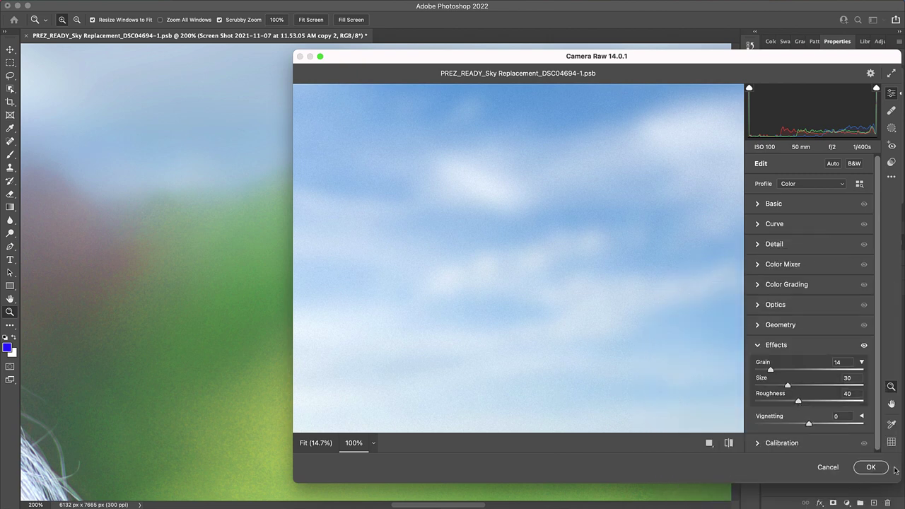
click(875, 467)
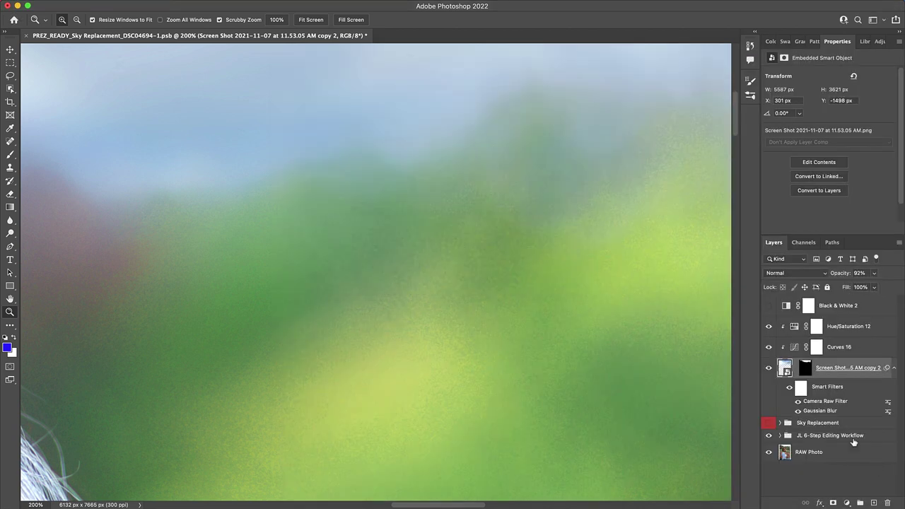
Zoom out to the whole photo and group the sky and its three adjustments into Group 1.
drag(325, 251, 382, 345)
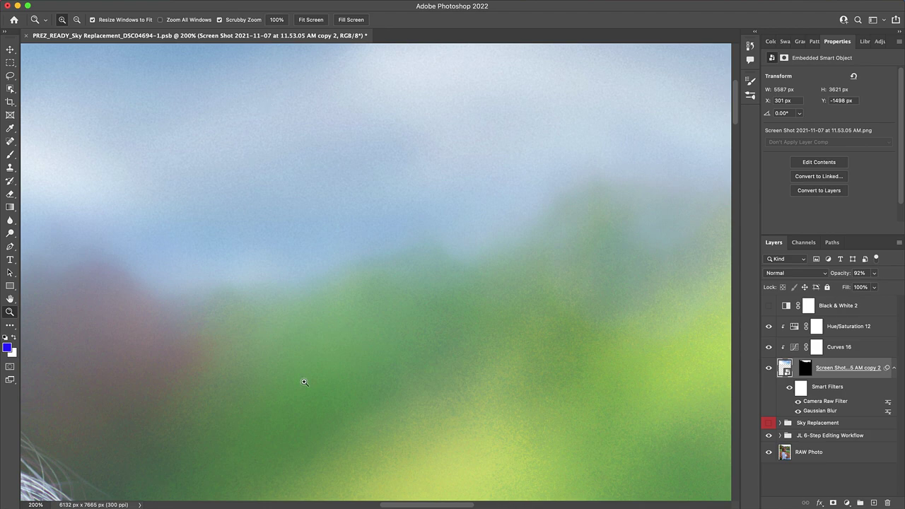
key(super+minus)
key(super+minus)
key(super+minus)
key(super+minus)
key(super+minus)
key(super+minus)
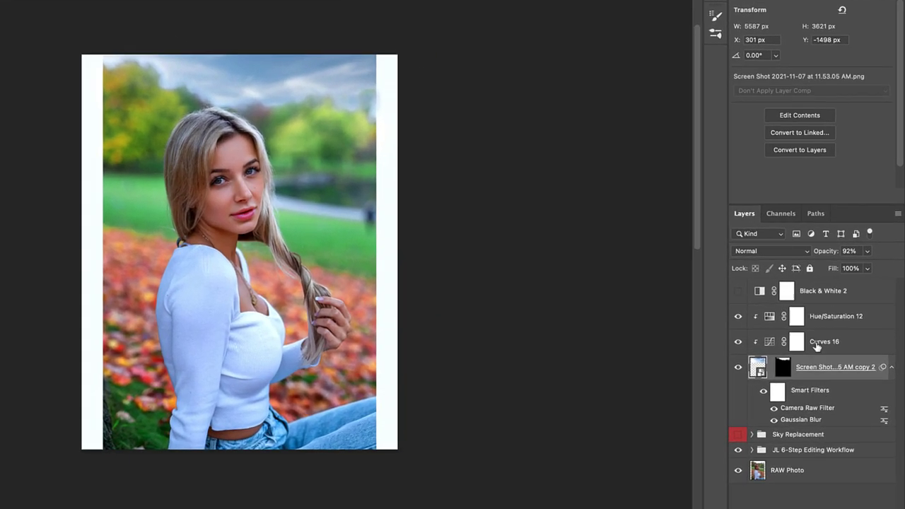
shift+click(783, 309)
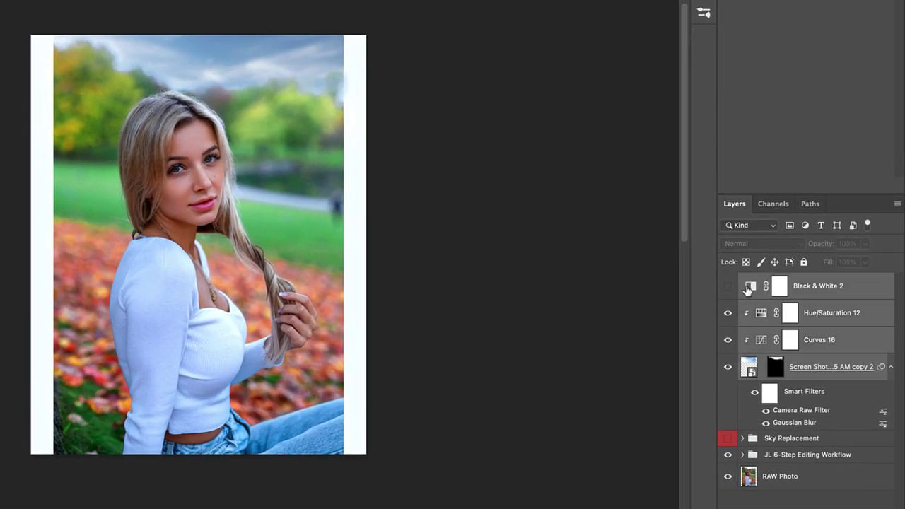
key(super+g)
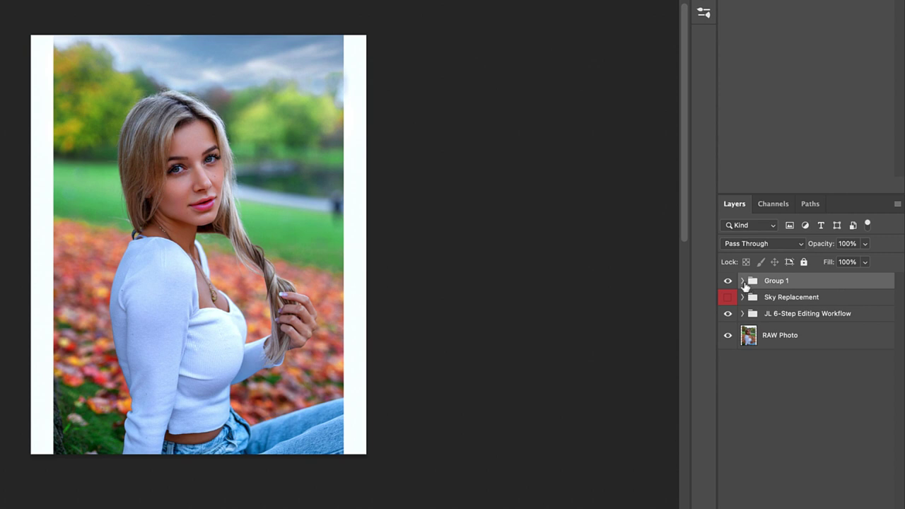
Toggle Group 1's visibility to compare, leaving it hidden to show the original sky.
click(728, 281)
click(728, 281)
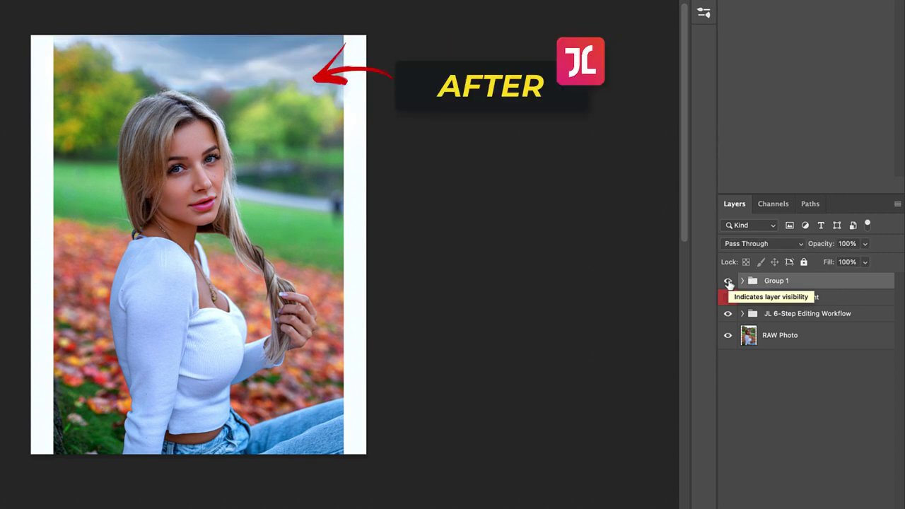
click(730, 285)
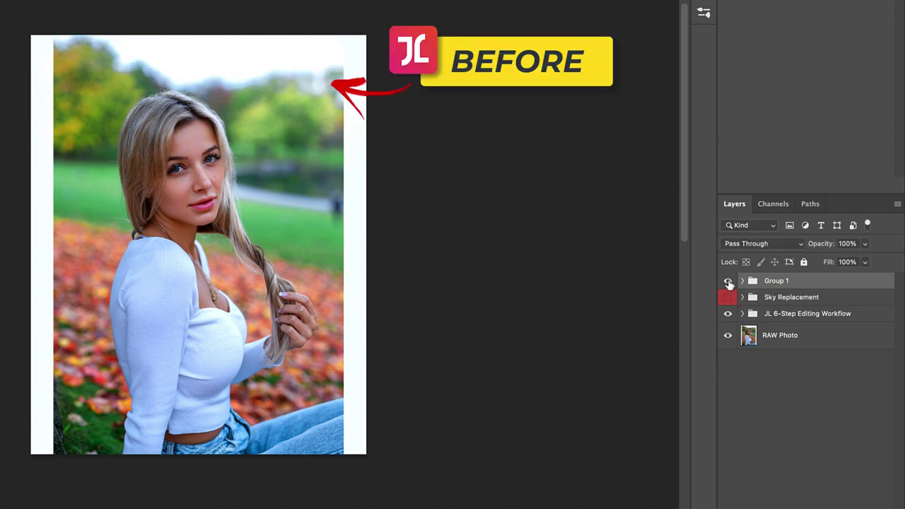